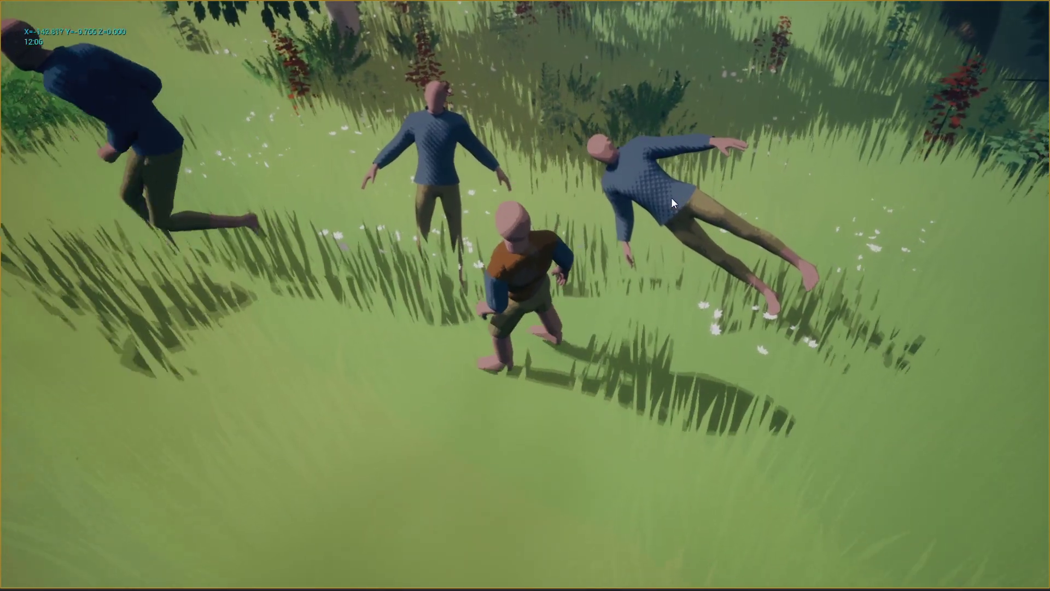
Play-test the level by running and jumping with the player character beside the mannequins, and eject to the free camera
{"action": "key", "text": "a"}
{"action": "key", "text": "space"}
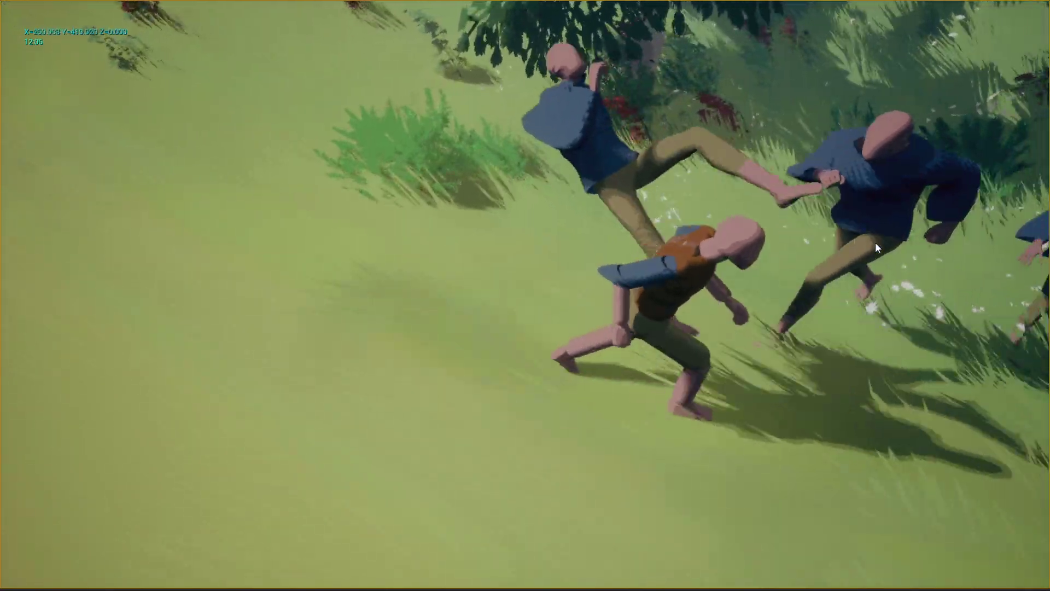
{"action": "key", "text": "F8"}
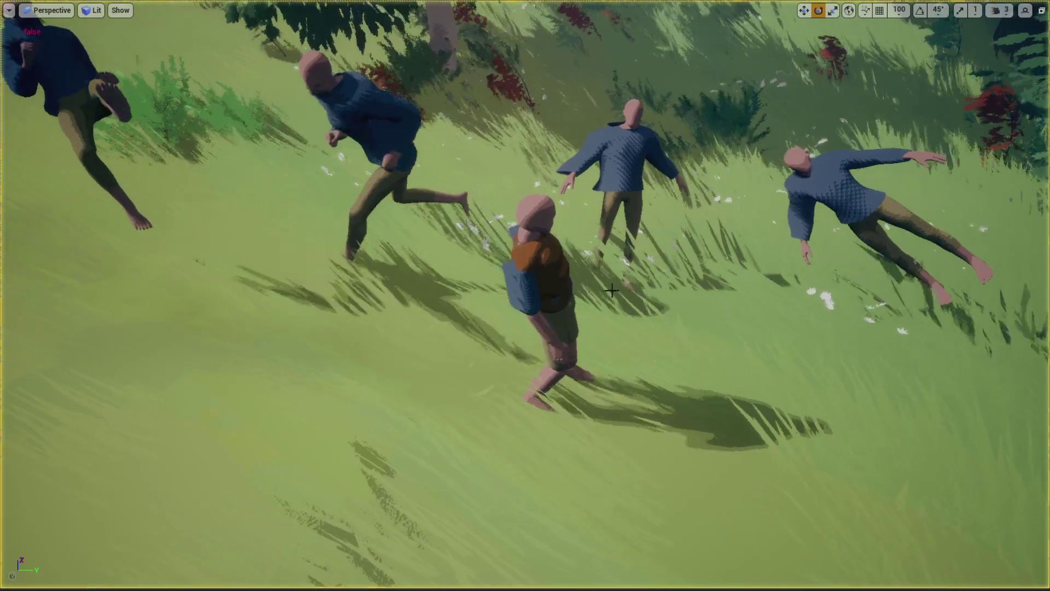
Select the standing mannequin and rotate it around its vertical axis to face different wind directions
{"action": "mouse_move", "coordinate": [611, 290]}
{"action": "right_mouse_down"}
{"action": "mouse_move", "coordinate": [651, 257]}
{"action": "mouse_move", "coordinate": [612, 290]}
{"action": "right_mouse_up"}
{"action": "key", "text": "w"}
{"action": "left_click", "coordinate": [591, 279]}
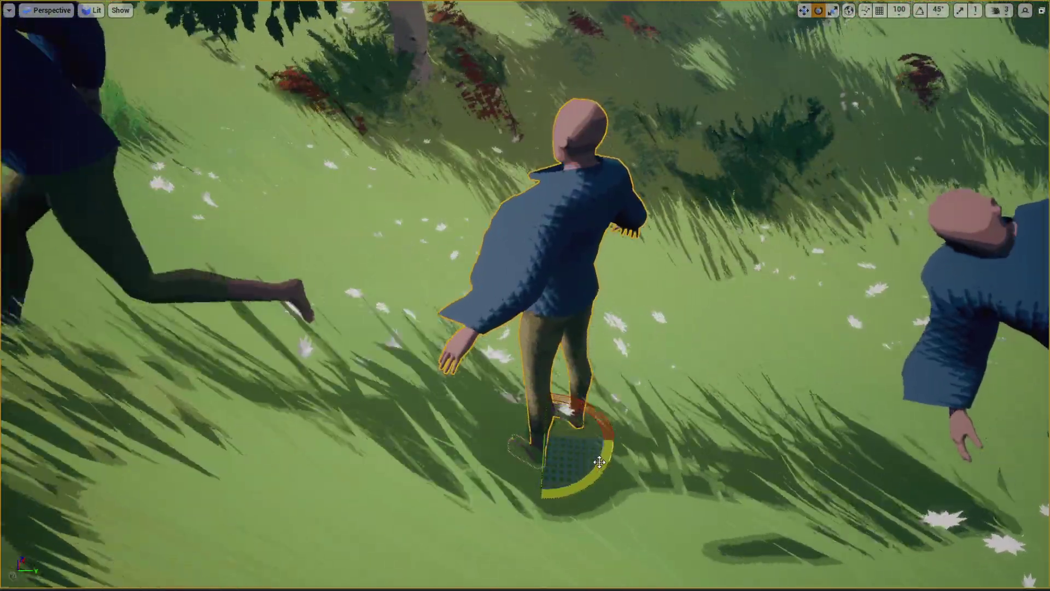
{"action": "left_click_drag", "start_coordinate": [569, 487], "coordinate": [449, 486]}
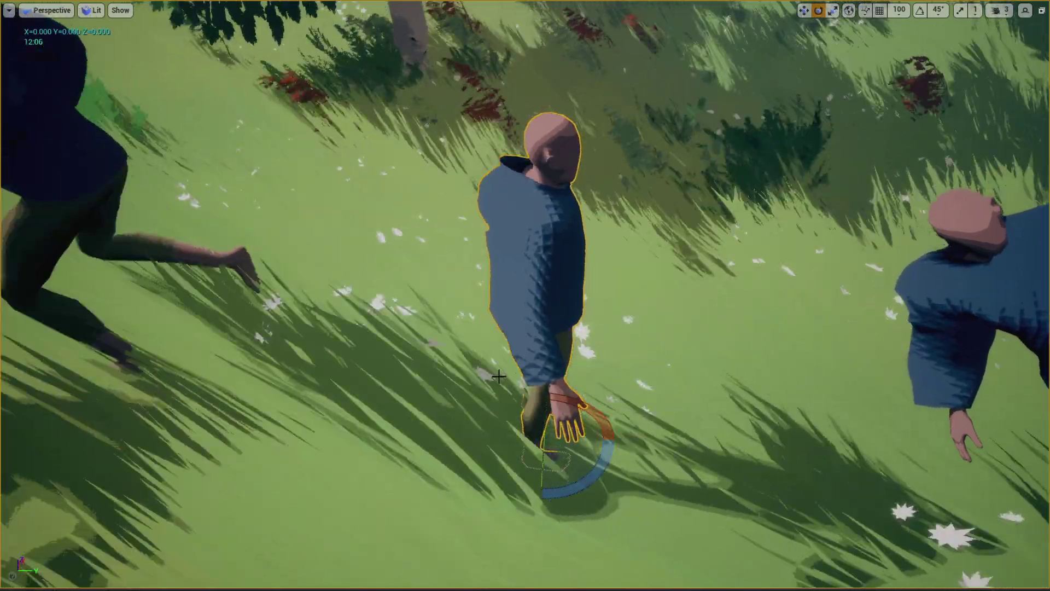
{"action": "left_click_drag", "start_coordinate": [596, 477], "coordinate": [634, 435]}
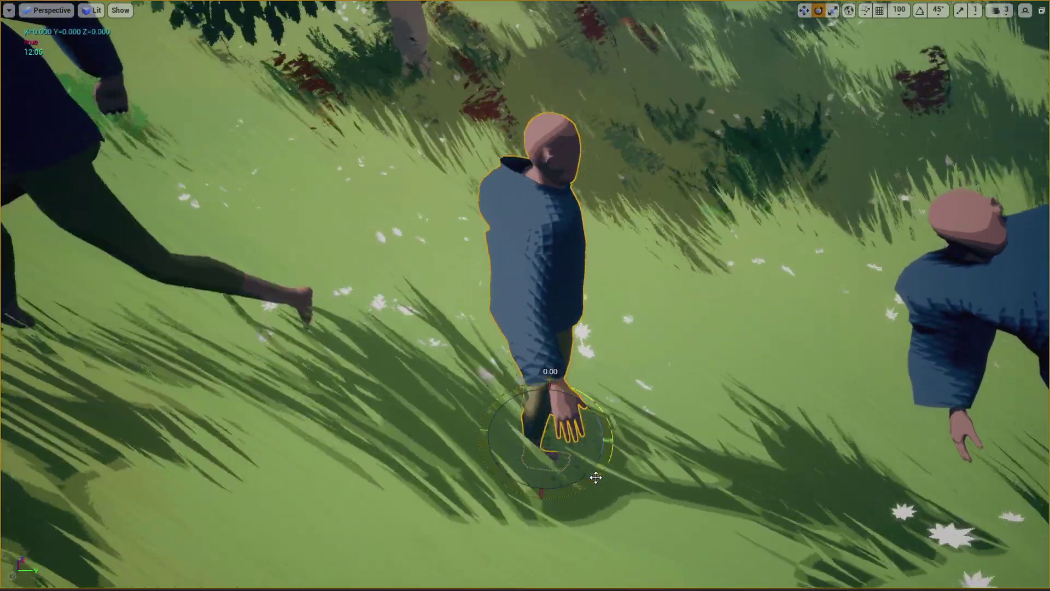
{"action": "left_click_drag", "start_coordinate": [549, 378], "coordinate": [499, 390]}
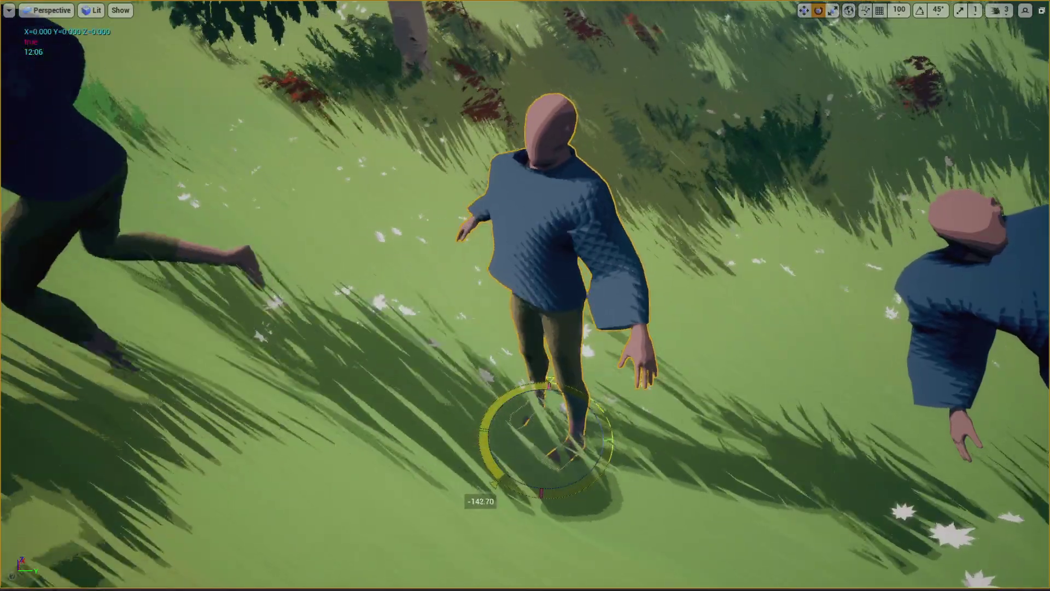
{"action": "left_click_drag", "start_coordinate": [495, 483], "coordinate": [496, 485]}
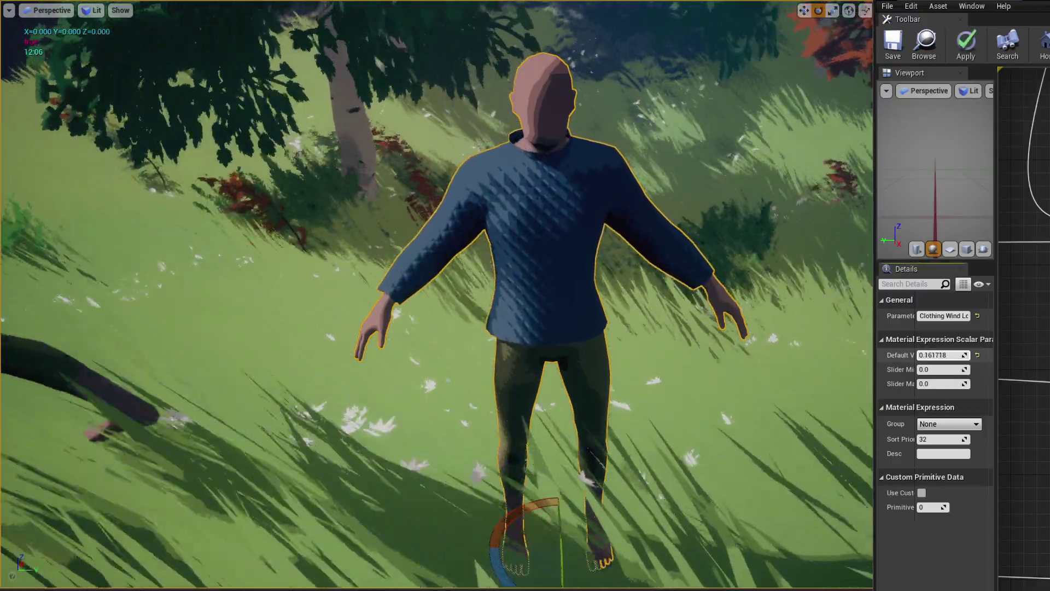
Try different default values for the Clothing Wind scalar parameter in the material, and set it to 0.5
{"action": "left_click_drag", "start_coordinate": [943, 355], "coordinate": [925, 355]}
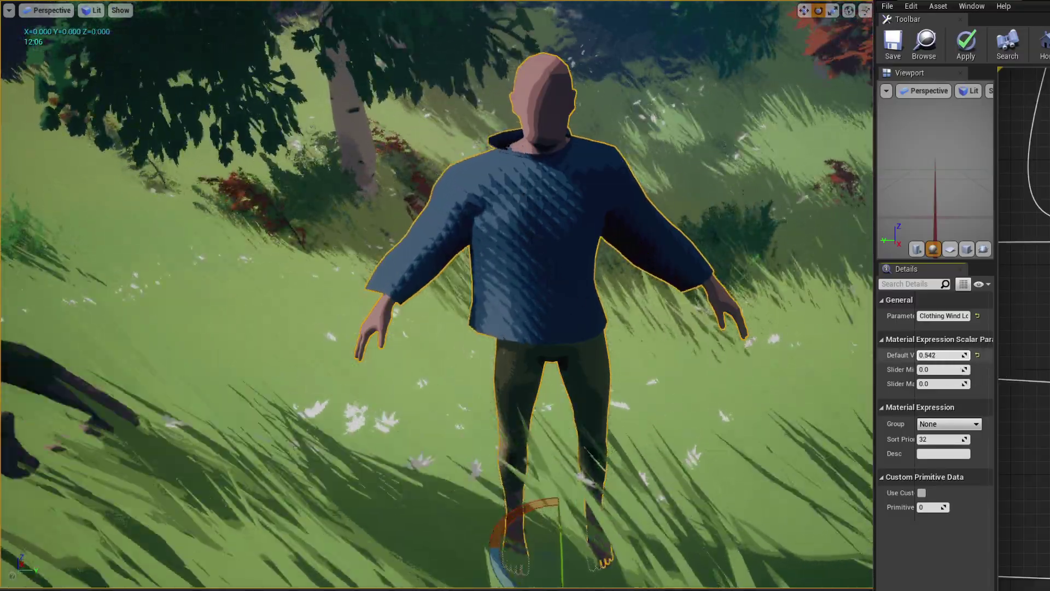
{"action": "left_click_drag", "start_coordinate": [943, 355], "coordinate": [945, 355]}
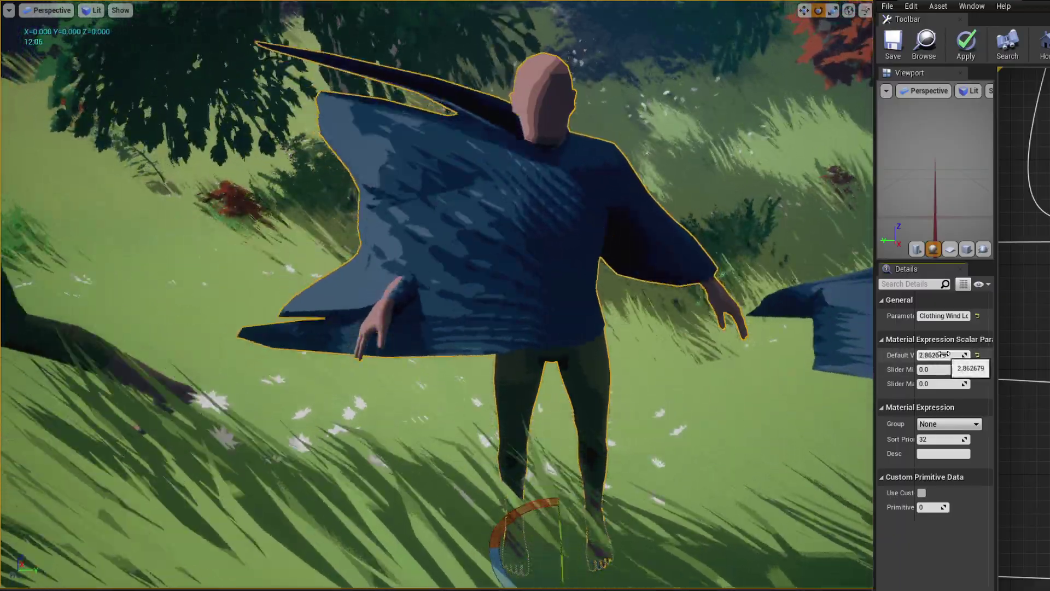
{"action": "left_click", "coordinate": [945, 355]}
{"action": "type", "text": "0.5"}
{"action": "key", "text": "Return"}
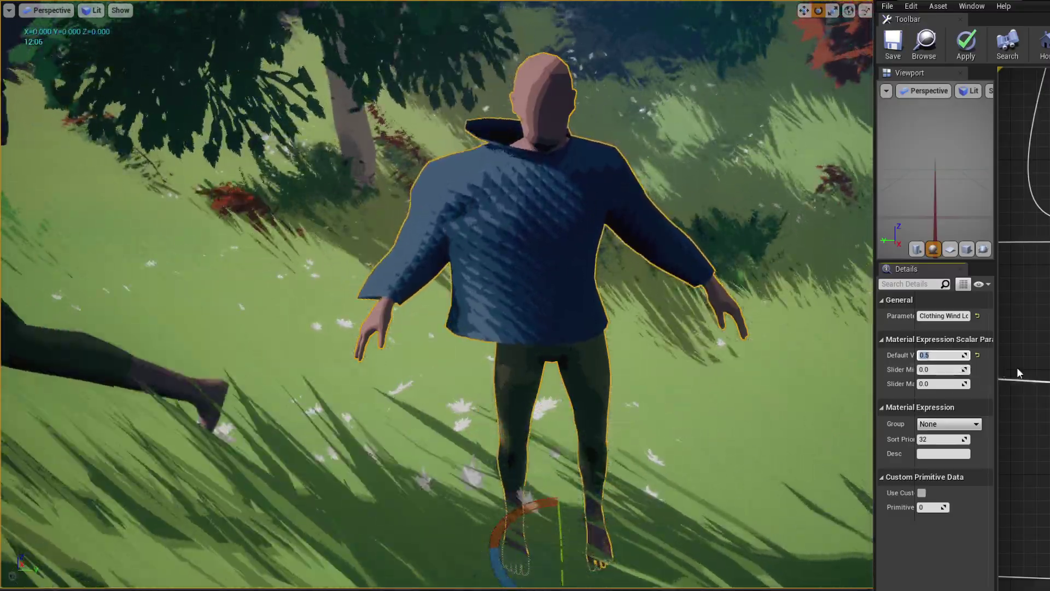
{"action": "left_click", "coordinate": [1016, 367]}
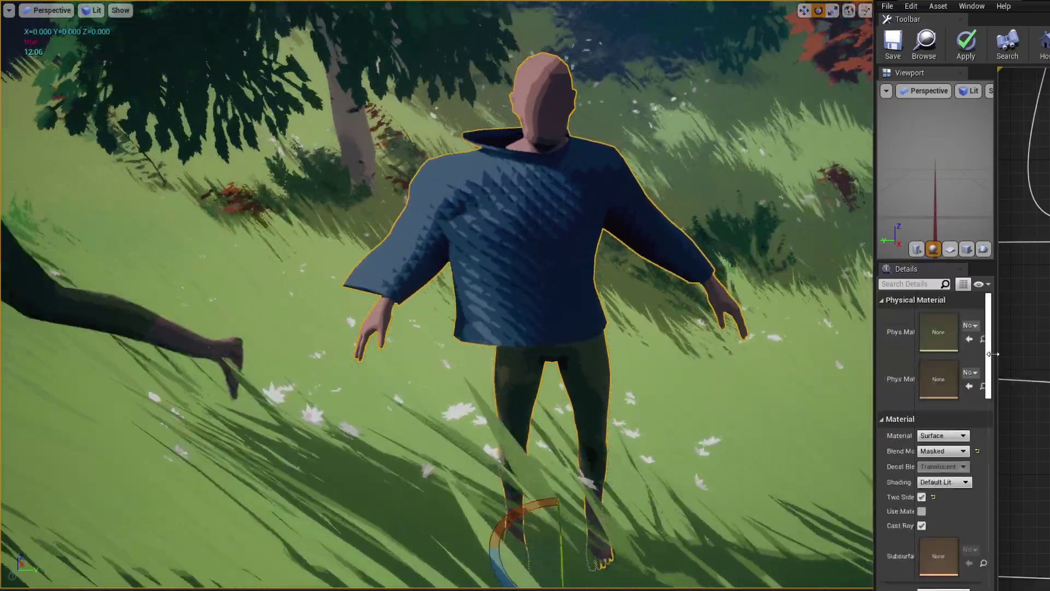
{"action": "left_click", "coordinate": [1041, 350]}
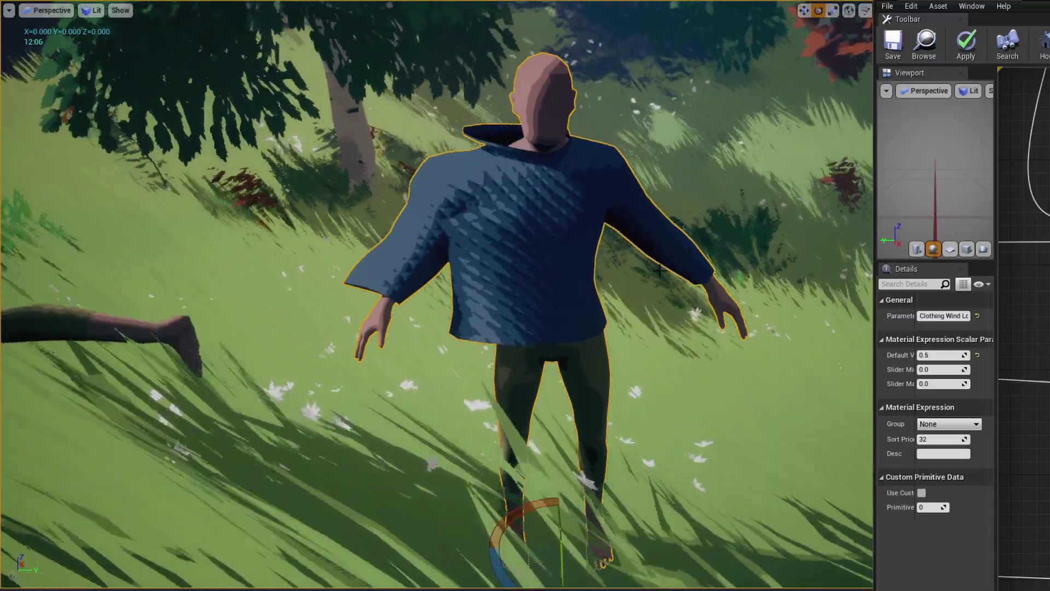
{"action": "right_click_drag", "start_coordinate": [760, 364], "coordinate": [792, 360]}
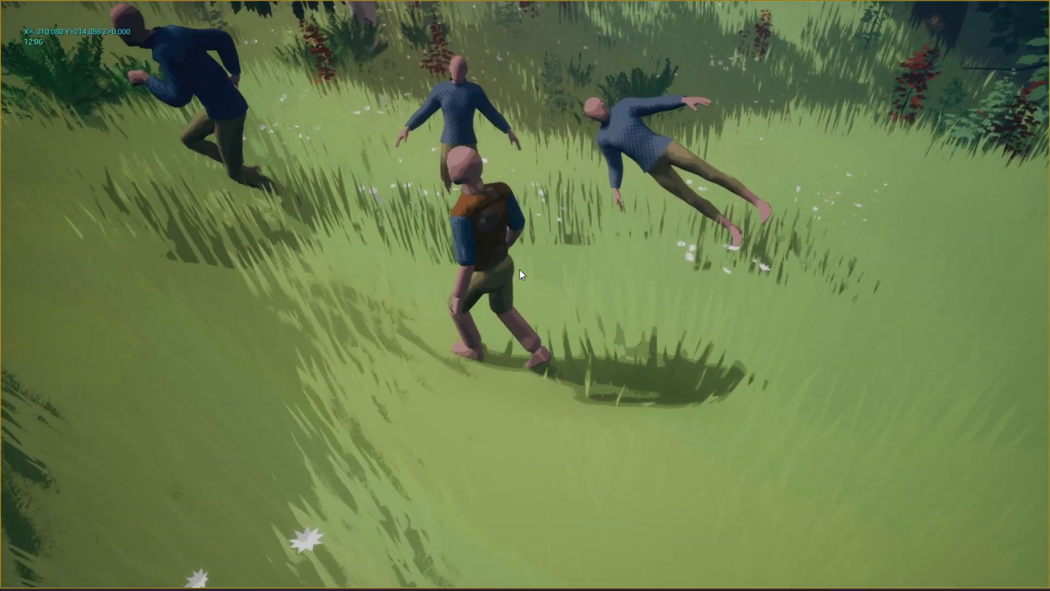
Move among the mannequins and examine the torn clothing on the airborne and standing ones up close
{"action": "key", "text": "w"}
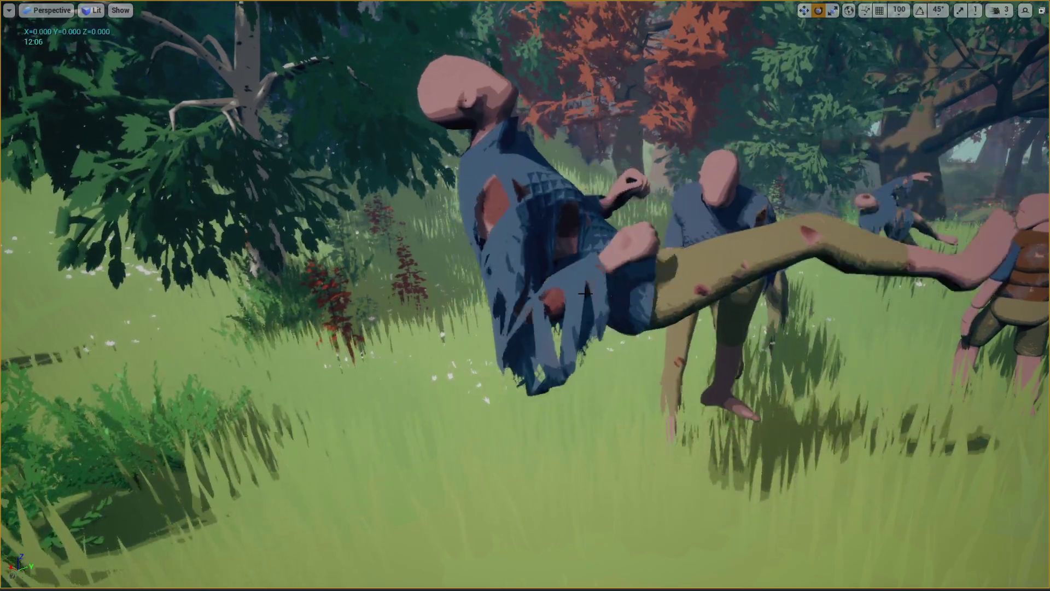
{"action": "key", "text": "s"}
{"action": "left_click", "coordinate": [585, 294]}
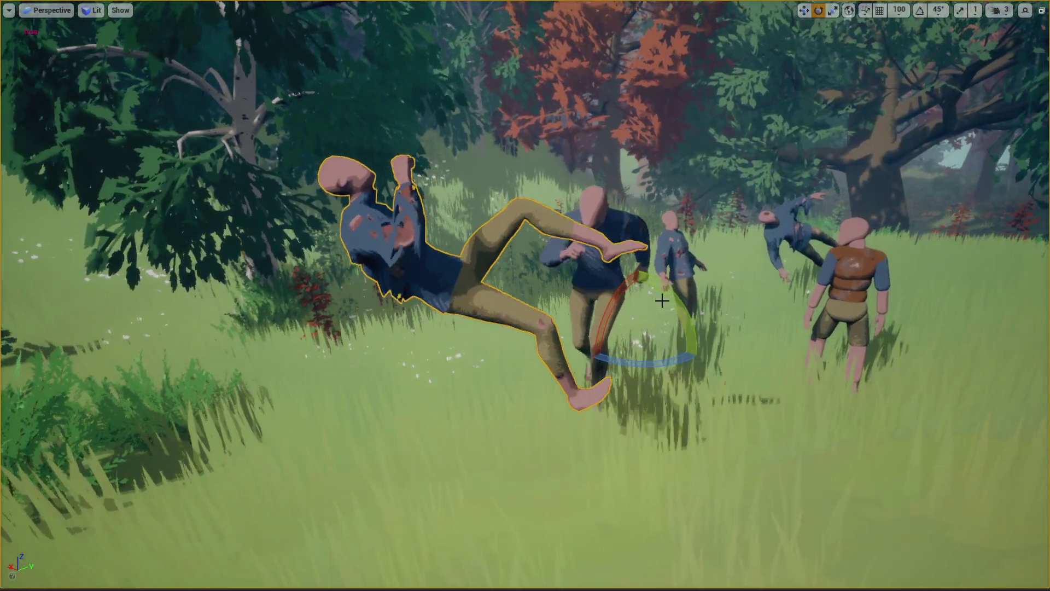
{"action": "right_click_drag", "start_coordinate": [585, 294], "coordinate": [610, 295]}
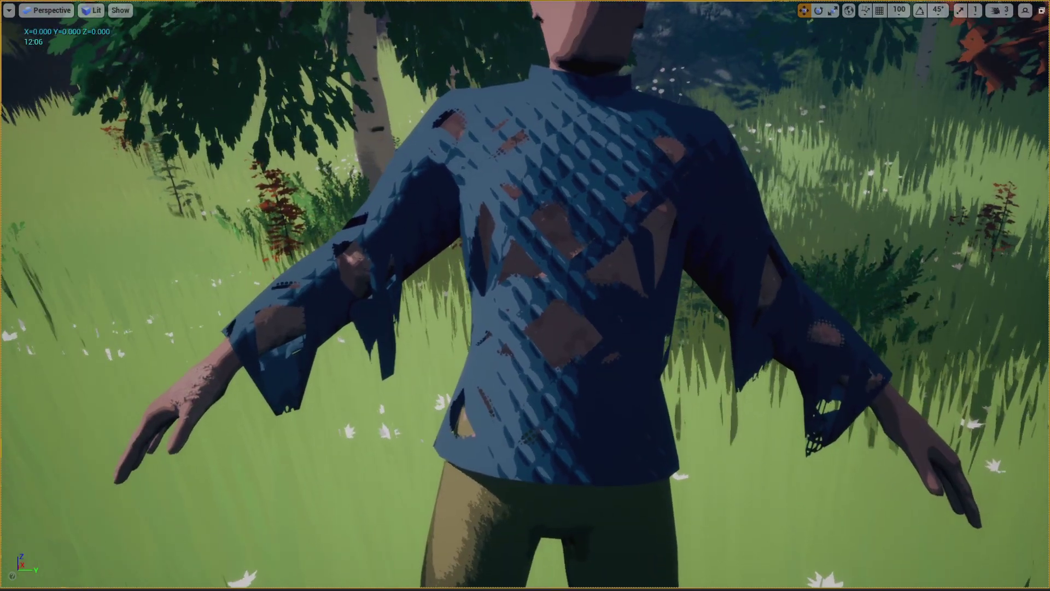
{"action": "right_click_drag", "start_coordinate": [566, 326], "coordinate": [513, 298]}
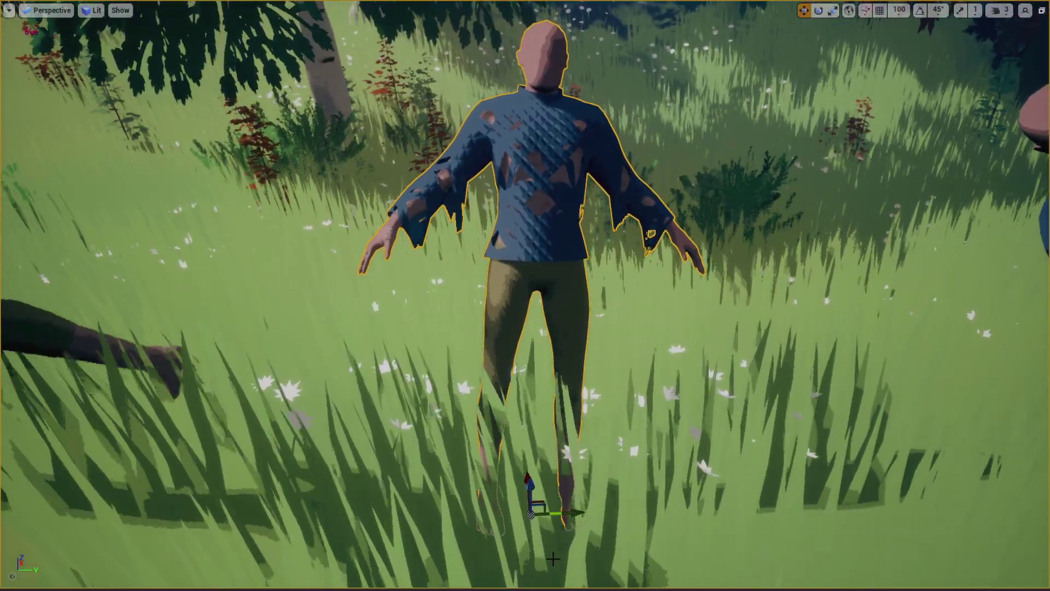
Rotate the standing mannequin and tip it over until its body lies horizontally in the air
{"action": "key", "text": "e"}
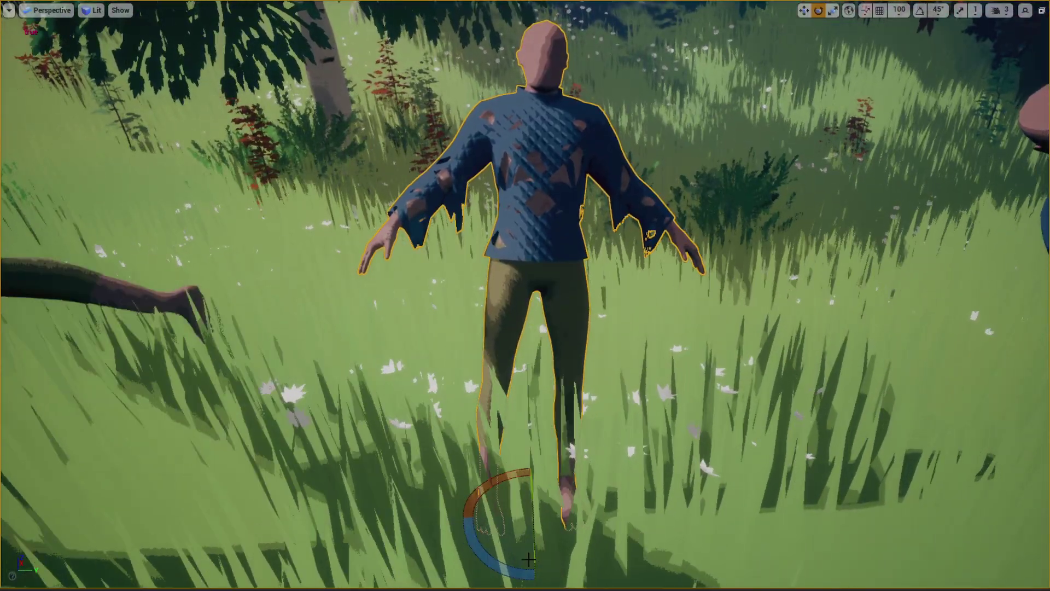
{"action": "left_click_drag", "start_coordinate": [524, 568], "coordinate": [490, 559]}
{"action": "right_click_drag", "start_coordinate": [588, 476], "coordinate": [588, 454]}
{"action": "key", "text": "s"}
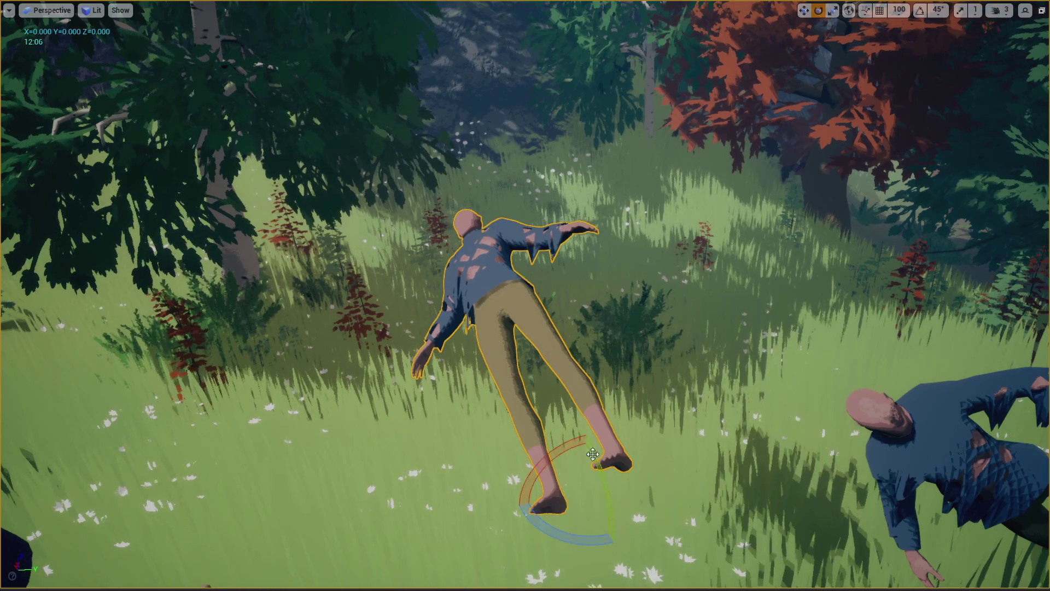
{"action": "left_click_drag", "start_coordinate": [593, 454], "coordinate": [771, 383], "text": "alt"}
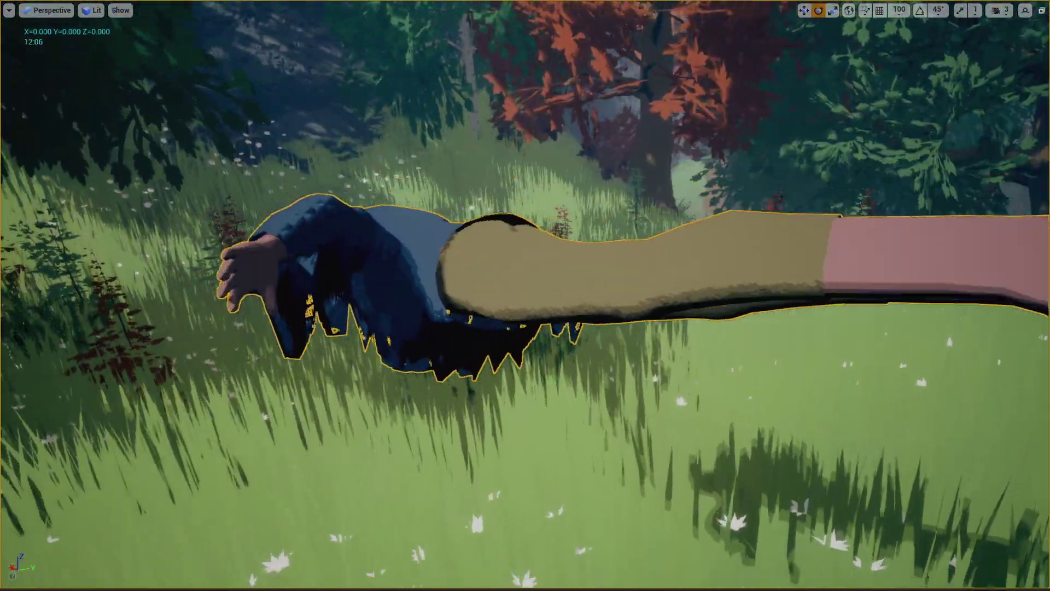
Roll the horizontal mannequin around its body axis onto its side and inspect how the torn shirt hangs
{"action": "mouse_move", "coordinate": [858, 310]}
{"action": "right_mouse_down"}
{"action": "mouse_move", "coordinate": [858, 340]}
{"action": "mouse_move", "coordinate": [859, 311]}
{"action": "right_mouse_up"}
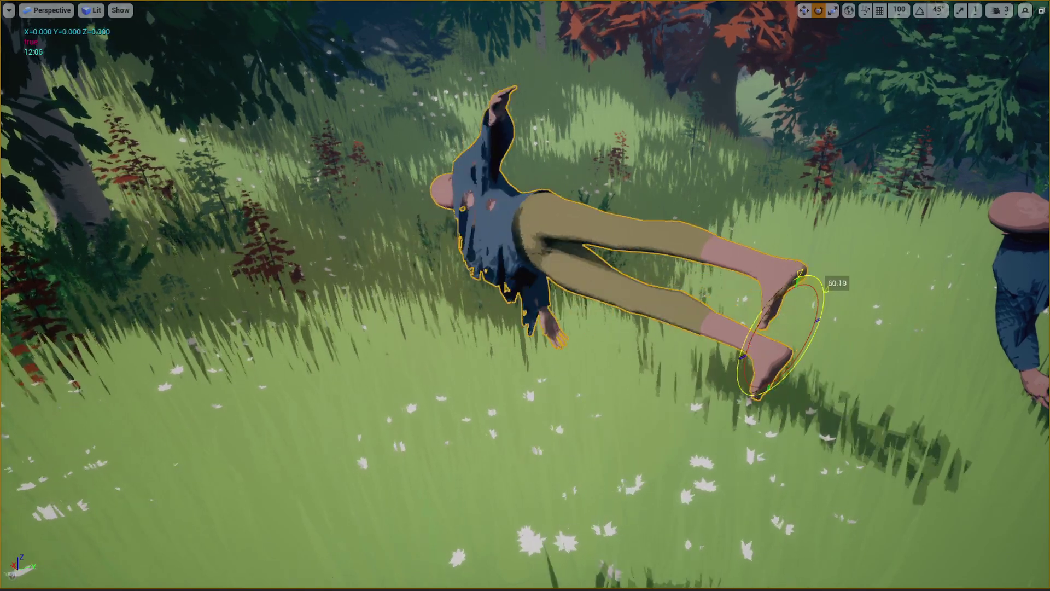
{"action": "left_click_drag", "start_coordinate": [778, 297], "coordinate": [817, 273]}
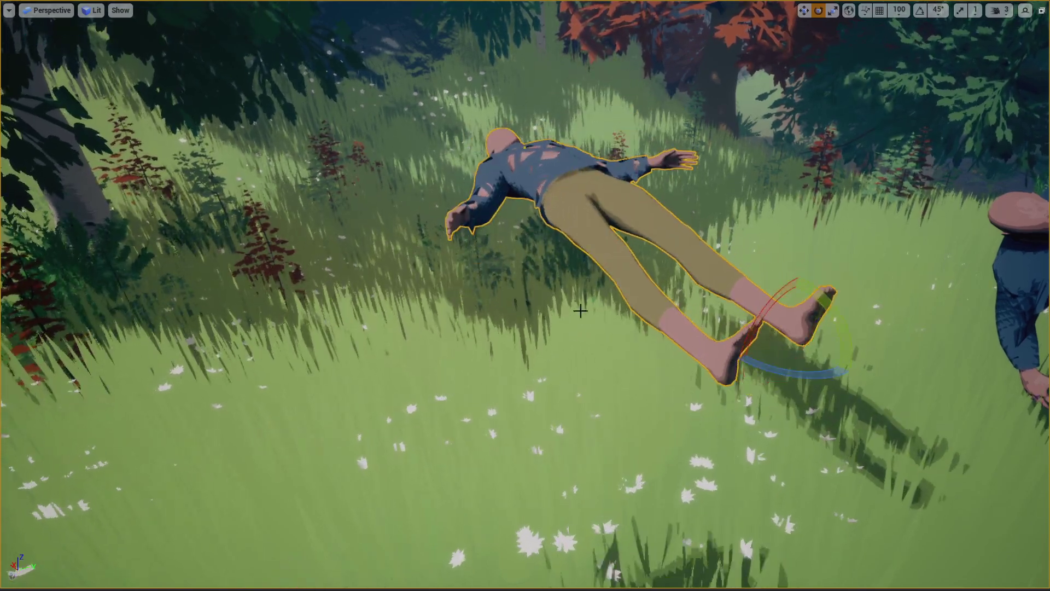
{"action": "right_click_drag", "start_coordinate": [580, 310], "coordinate": [636, 280]}
{"action": "right_click_drag", "start_coordinate": [591, 340], "coordinate": [602, 351]}
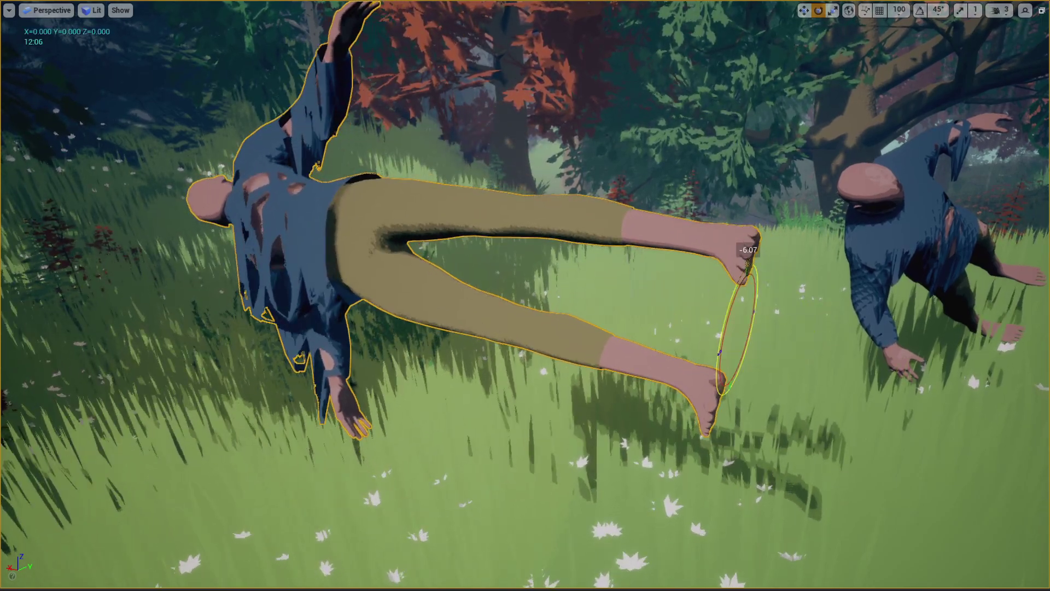
{"action": "left_click_drag", "start_coordinate": [748, 266], "coordinate": [751, 261]}
{"action": "right_click_drag", "start_coordinate": [512, 277], "coordinate": [557, 282]}
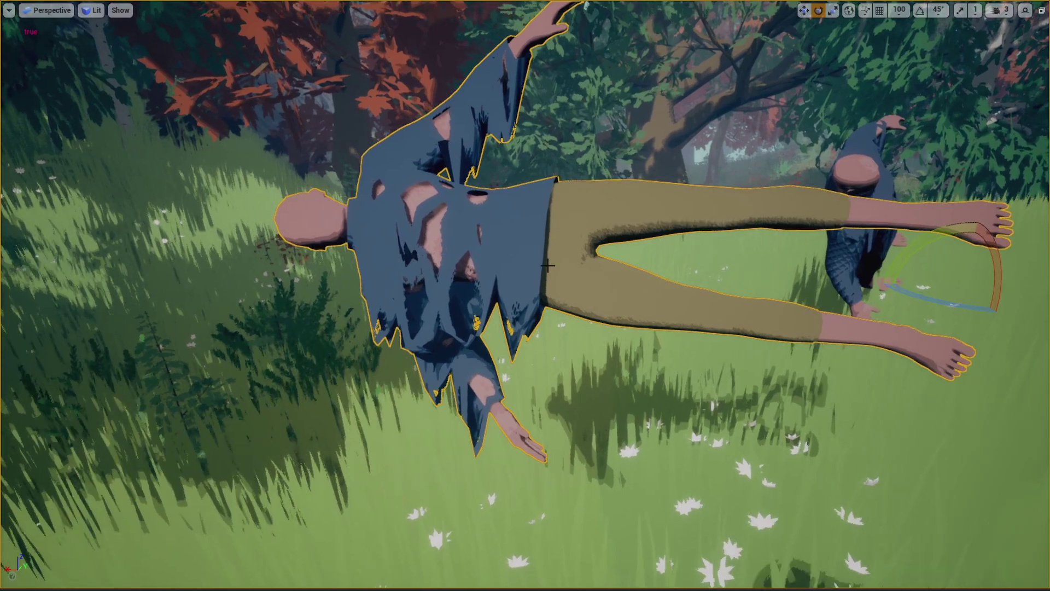
{"action": "right_click_drag", "start_coordinate": [511, 258], "coordinate": [512, 259]}
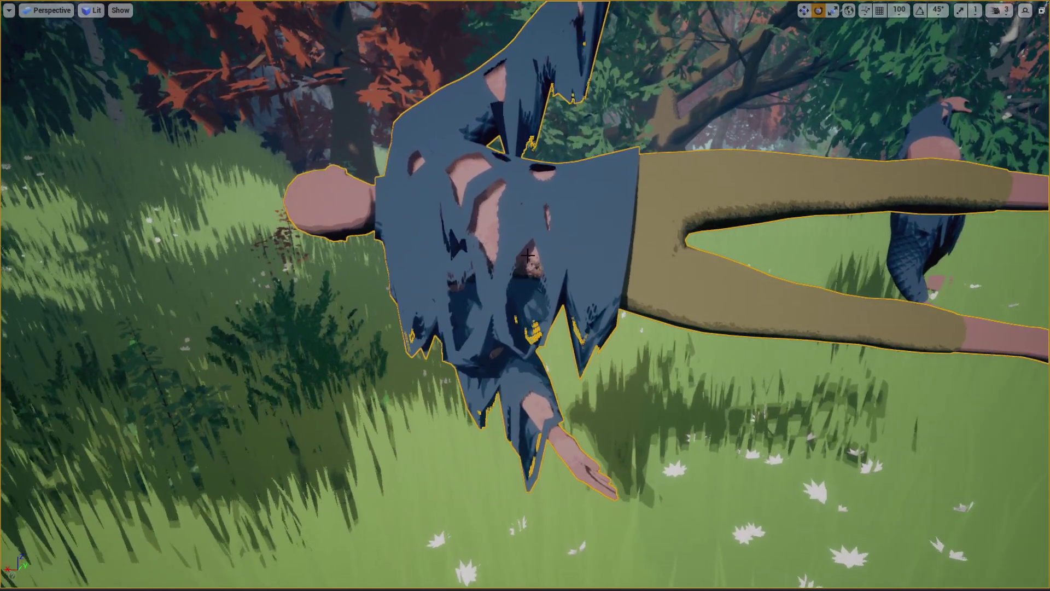
{"action": "right_click_drag", "start_coordinate": [689, 432], "coordinate": [672, 432]}
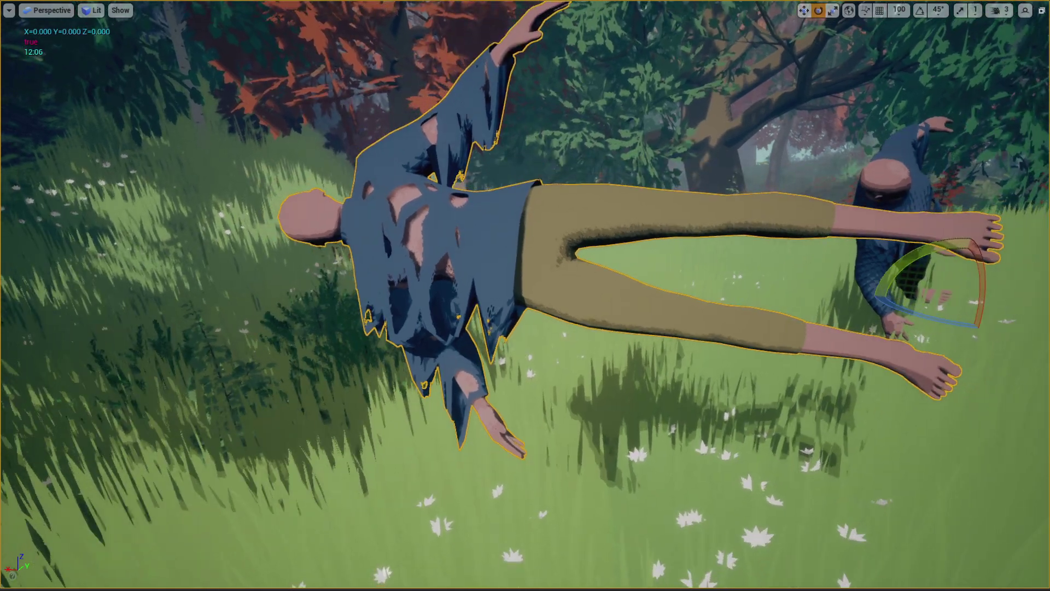
{"action": "left_click_drag", "start_coordinate": [689, 347], "coordinate": [717, 346], "text": "alt"}
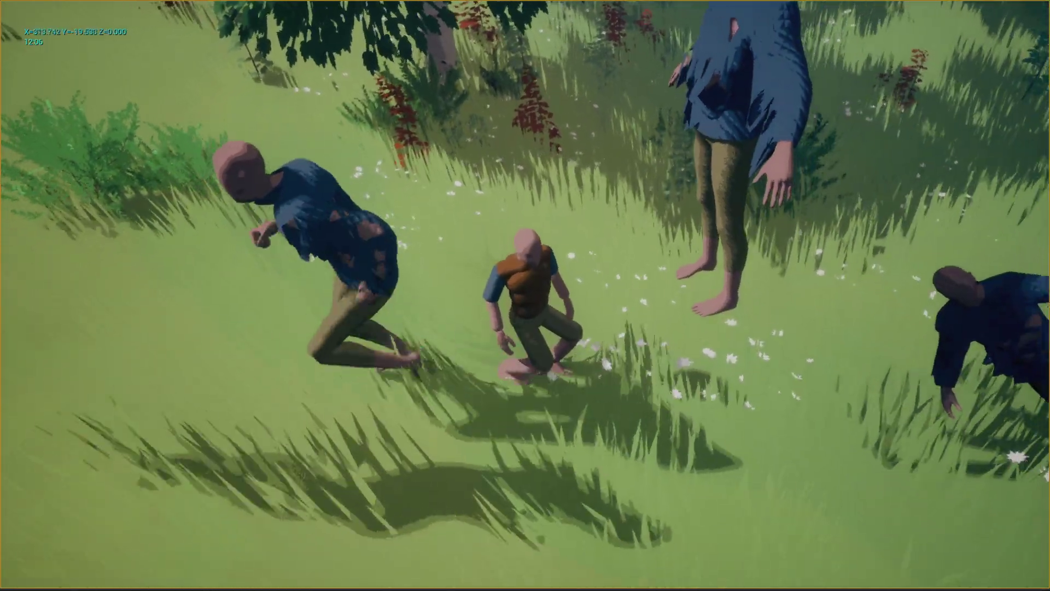
Eject from the player character, select the large standing mannequin and rotate it to face the camera
{"action": "key", "text": "F8"}
{"action": "right_click_drag", "start_coordinate": [656, 220], "coordinate": [676, 164]}
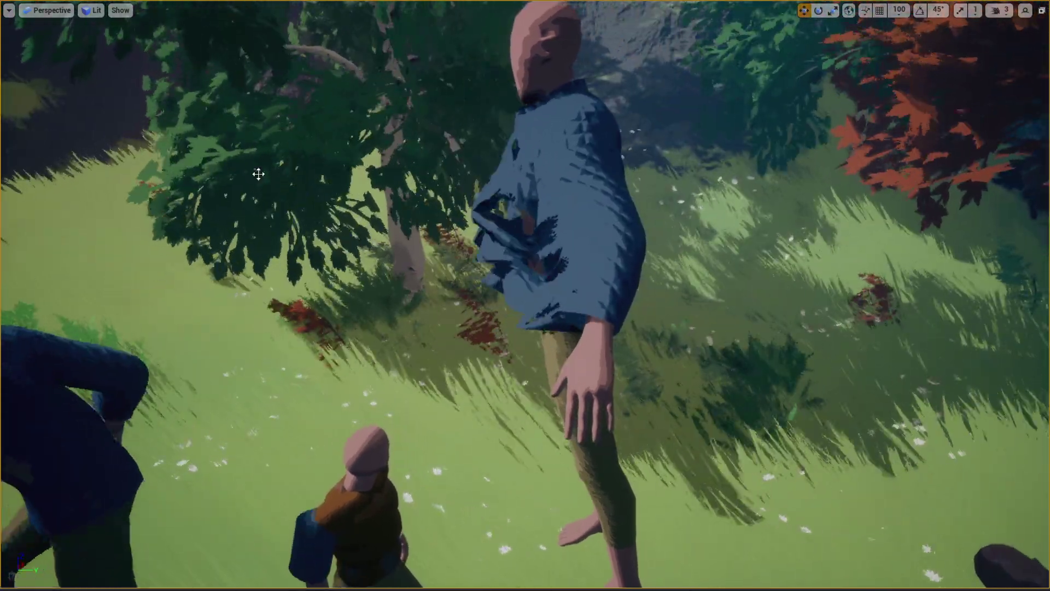
{"action": "left_click", "coordinate": [573, 302]}
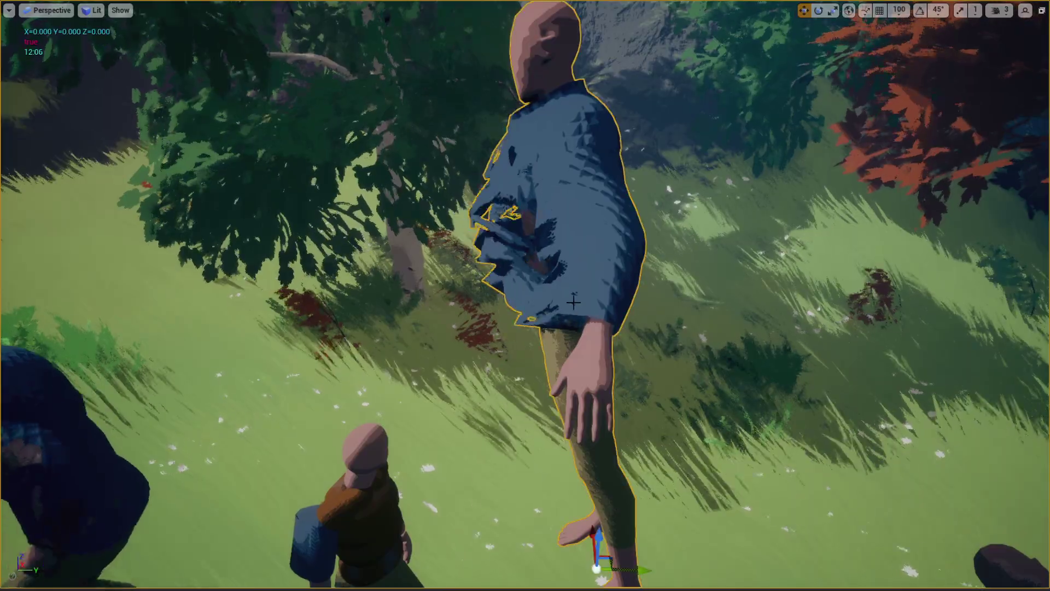
{"action": "right_click_drag", "start_coordinate": [574, 302], "coordinate": [596, 317]}
{"action": "key", "text": "e"}
{"action": "left_click_drag", "start_coordinate": [539, 510], "coordinate": [653, 511]}
{"action": "key", "text": "w"}
{"action": "right_click_drag", "start_coordinate": [653, 512], "coordinate": [648, 506]}
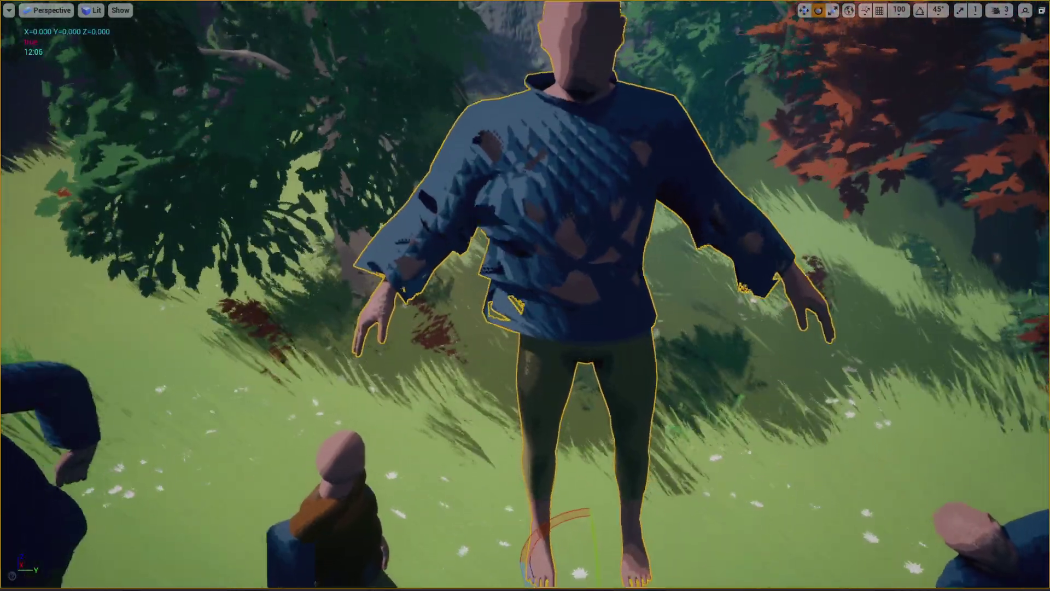
Rotate the large standing mannequin around its vertical axis until it stands sideways to the camera
{"action": "right_click_drag", "start_coordinate": [417, 363], "coordinate": [417, 365]}
{"action": "key", "text": "s"}
{"action": "scroll", "coordinate": [417, 363], "scroll_direction": "down", "scroll_amount": 2}
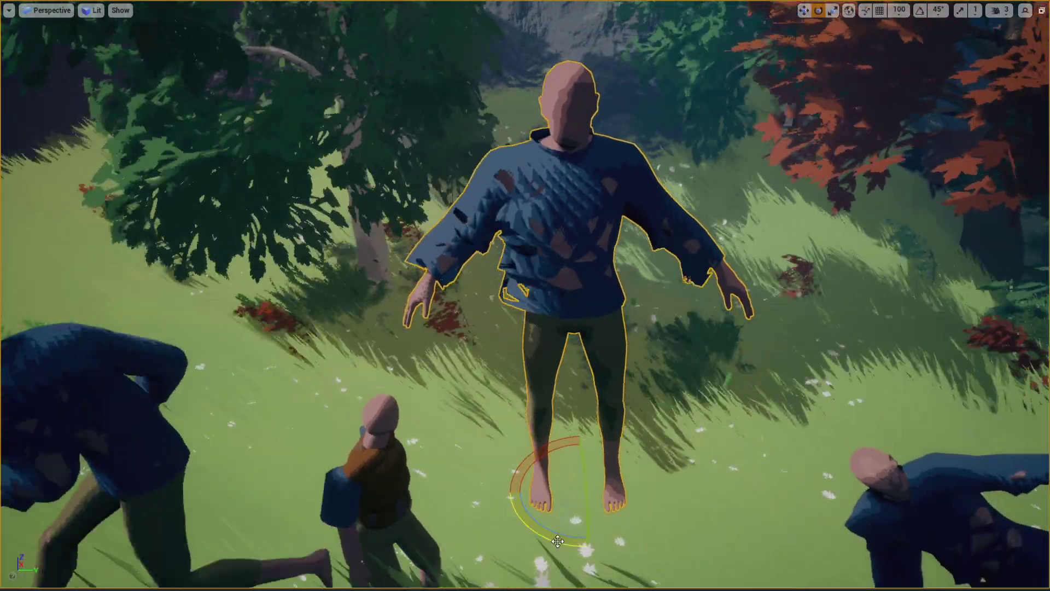
{"action": "left_click_drag", "start_coordinate": [558, 540], "coordinate": [481, 539]}
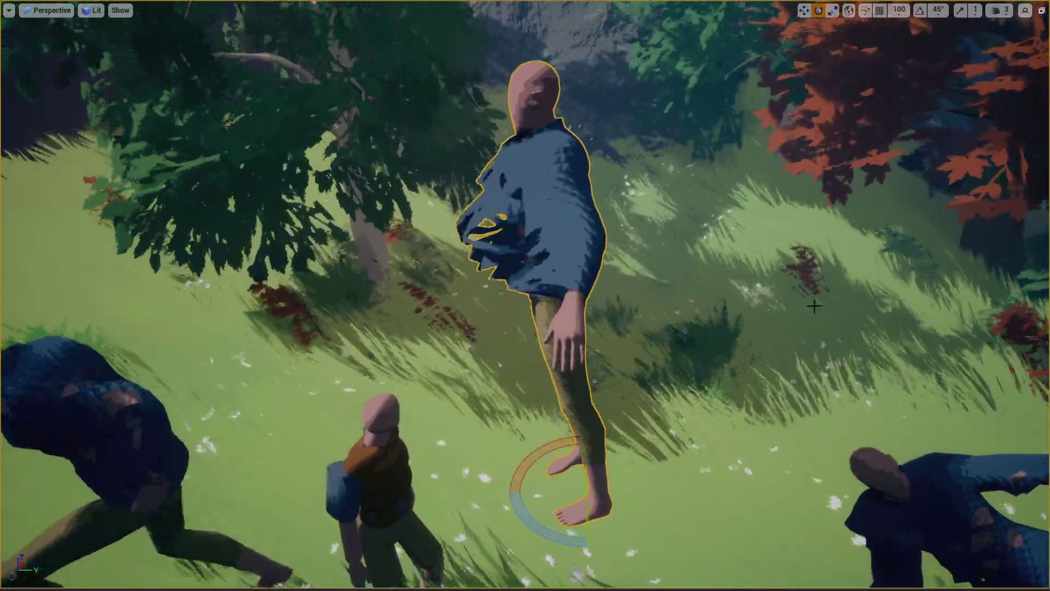
Bring up the clothing material's node graph and select the Clothing Damage scalar parameter
{"action": "double_click", "coordinate": [3, 571]}
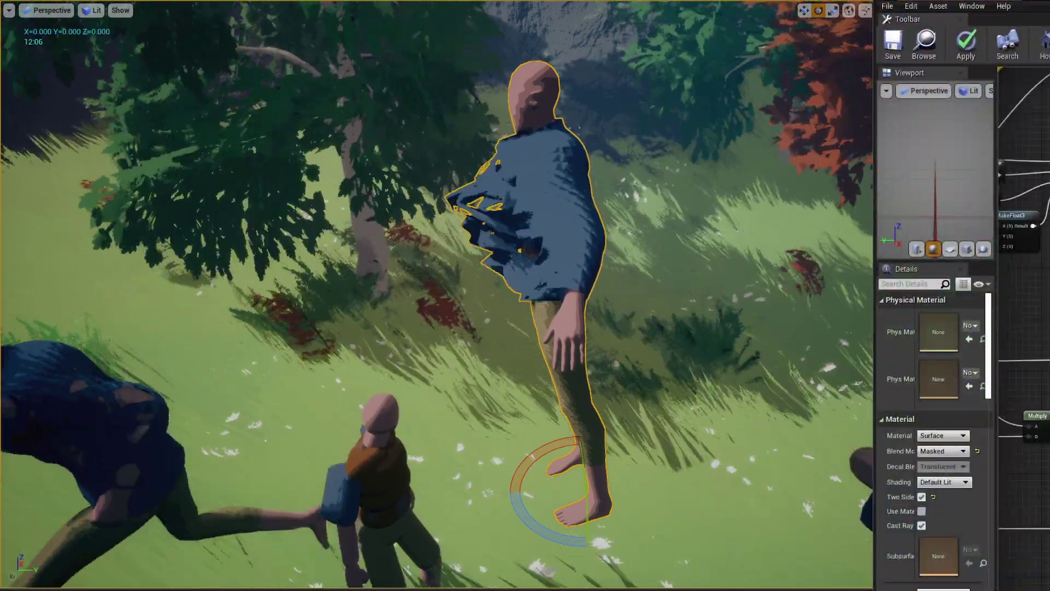
{"action": "scroll", "coordinate": [1024, 328], "scroll_direction": "up", "scroll_amount": 4}
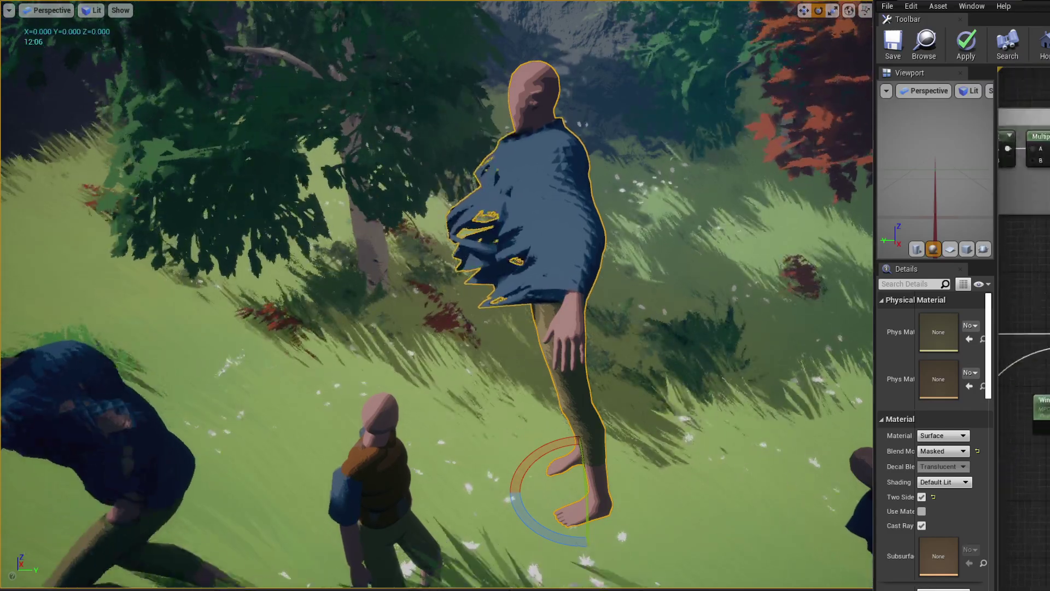
{"action": "left_click", "coordinate": [1024, 252]}
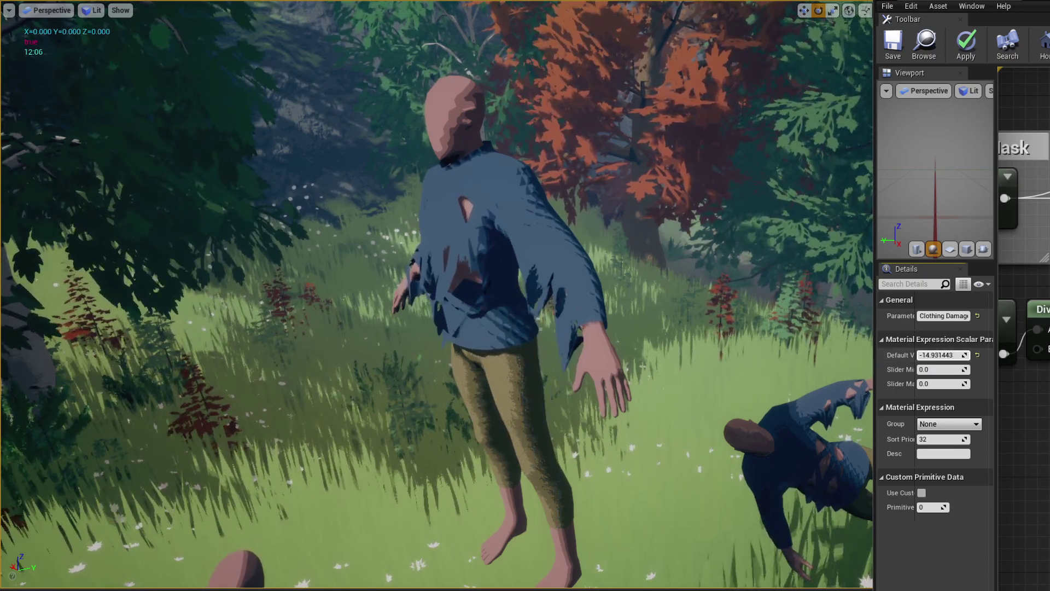
Set the Clothing Damage default value to -20 and inspect the torn clothes on the running mannequin
{"action": "key", "text": "s"}
{"action": "right_click_drag", "start_coordinate": [652, 337], "coordinate": [621, 383]}
{"action": "key", "text": "d"}
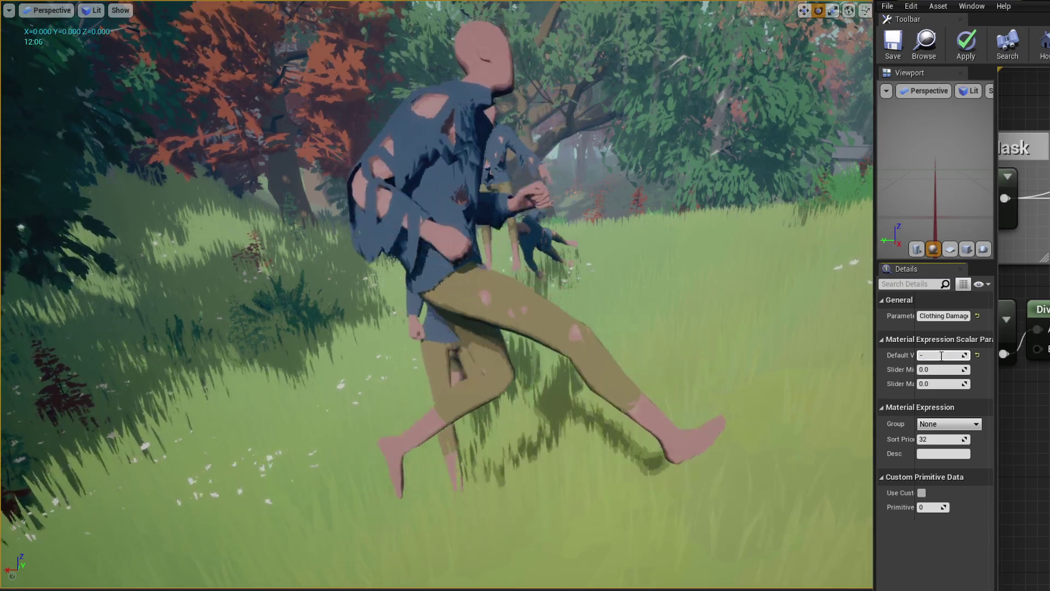
{"action": "right_click_drag", "start_coordinate": [612, 345], "coordinate": [514, 353]}
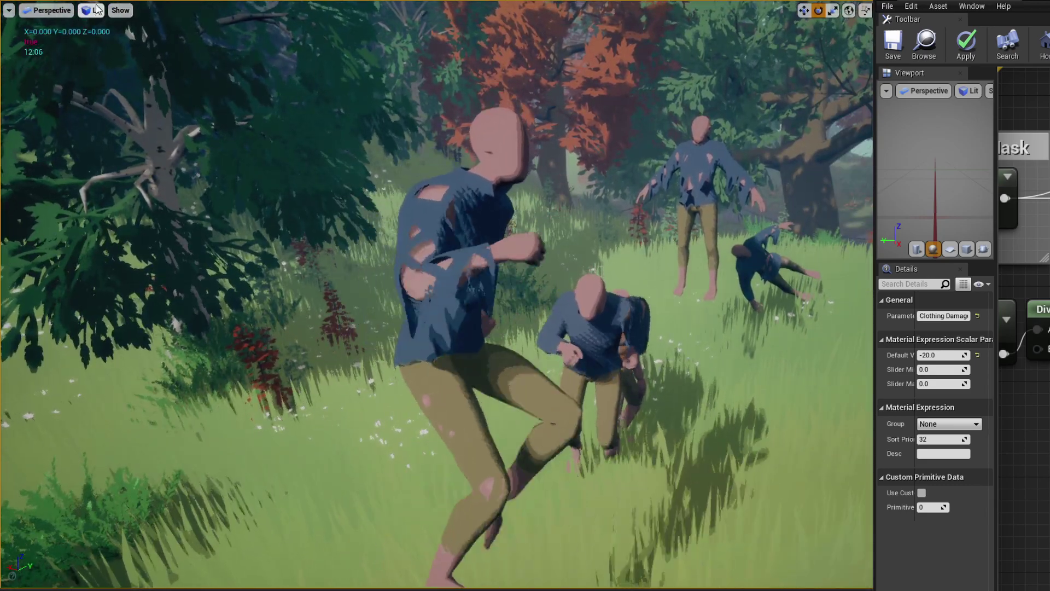
Display the level in the Shader Complexity view mode
{"action": "left_click", "coordinate": [92, 10]}
{"action": "mouse_move", "coordinate": [141, 140]}
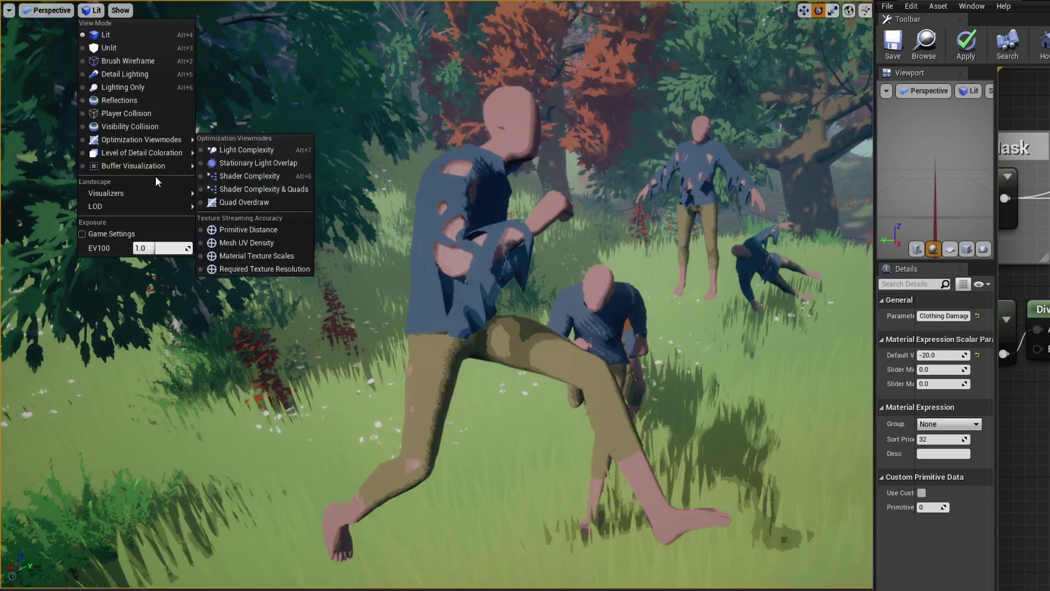
{"action": "left_click", "coordinate": [250, 176]}
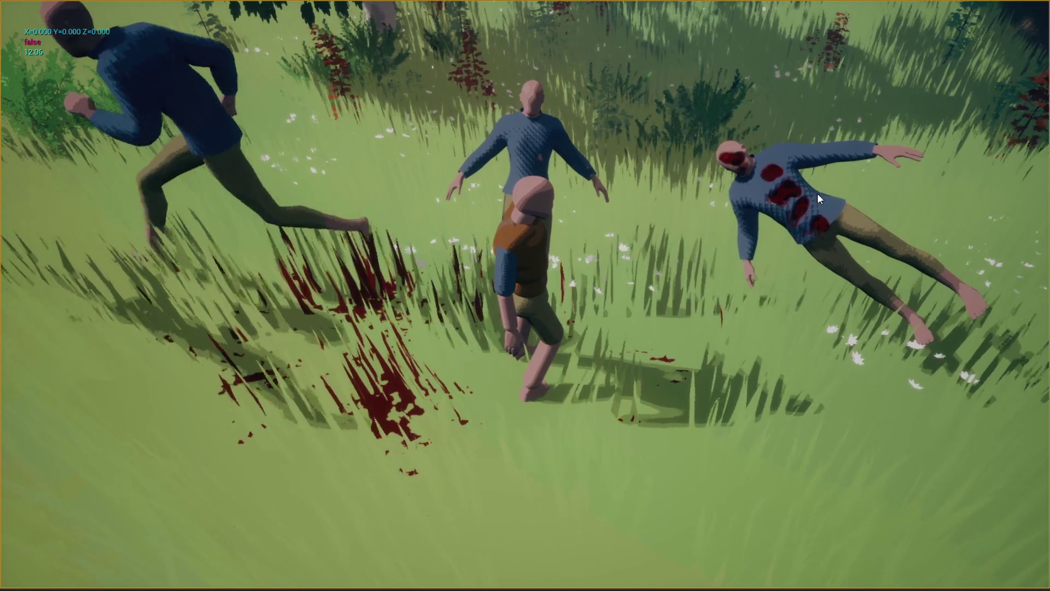
Inflict wounds on the horizontal mannequin's hip and thigh, and eject from the player character for a close view of the damage
{"action": "left_click", "coordinate": [829, 213]}
{"action": "left_click", "coordinate": [872, 236]}
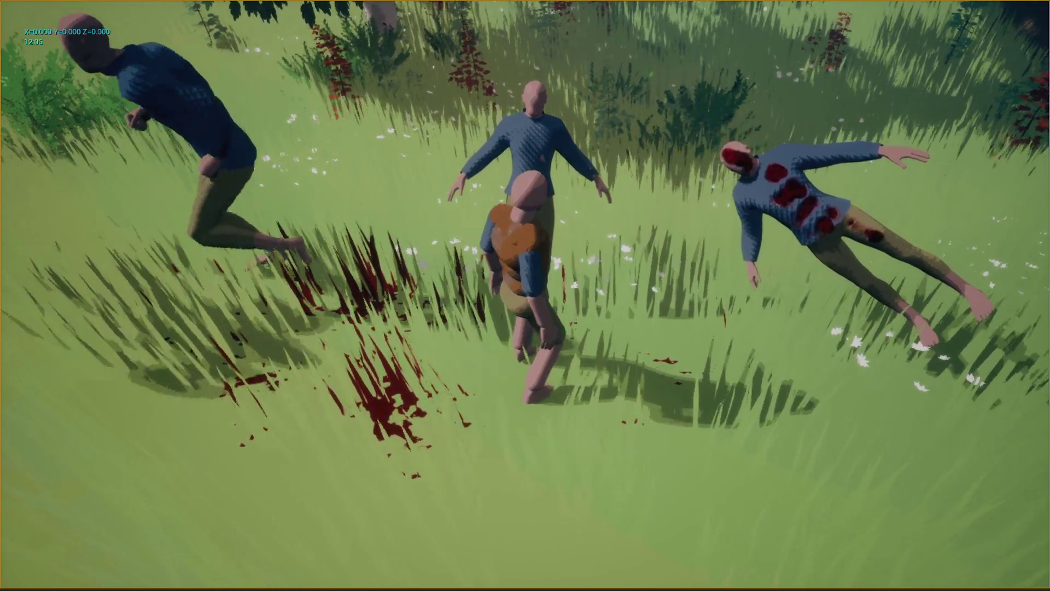
{"action": "key", "text": "F8"}
{"action": "key", "text": "w"}
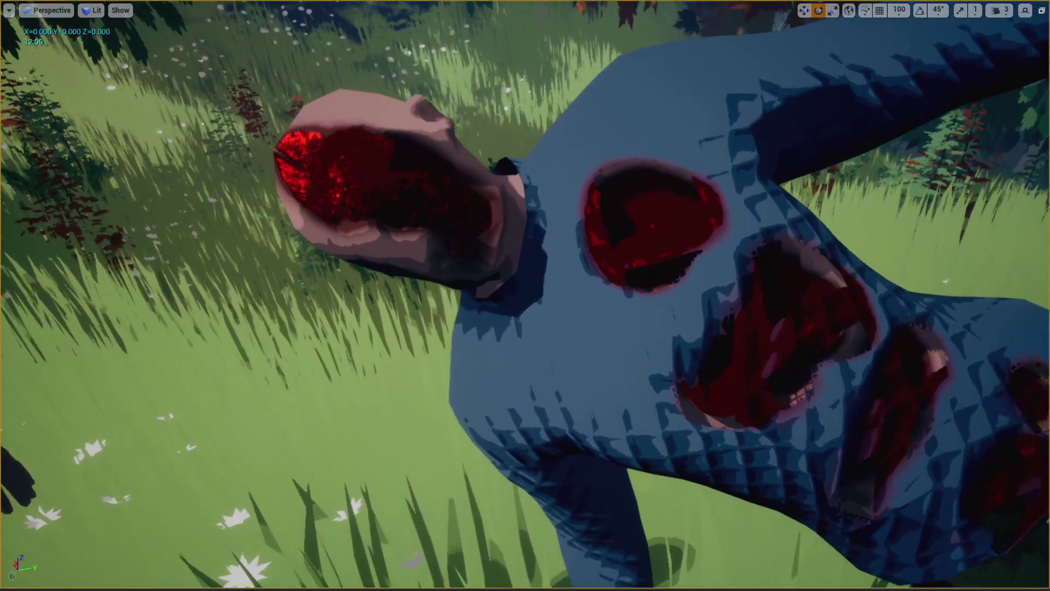
Examine the wounds on the horizontal mannequin's head and chest as they change over time
{"action": "key", "text": "s"}
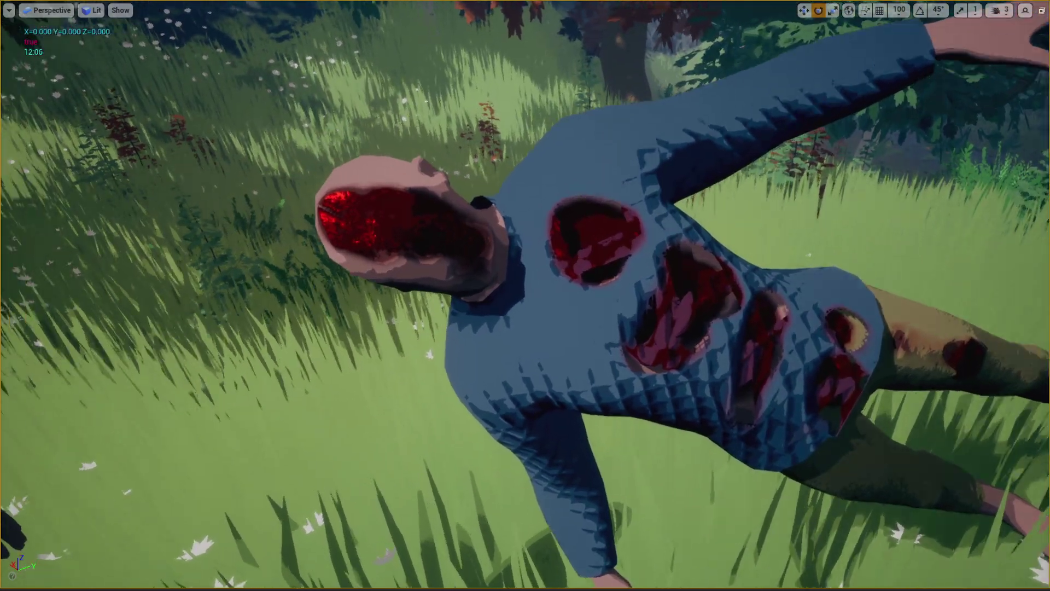
{"action": "key", "text": "w"}
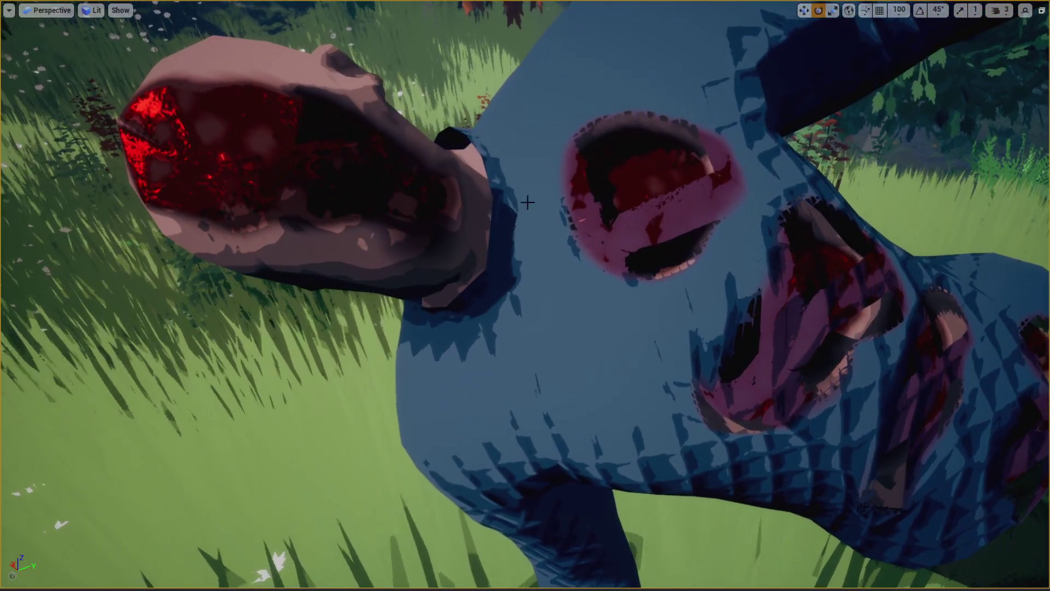
{"action": "key", "text": "s"}
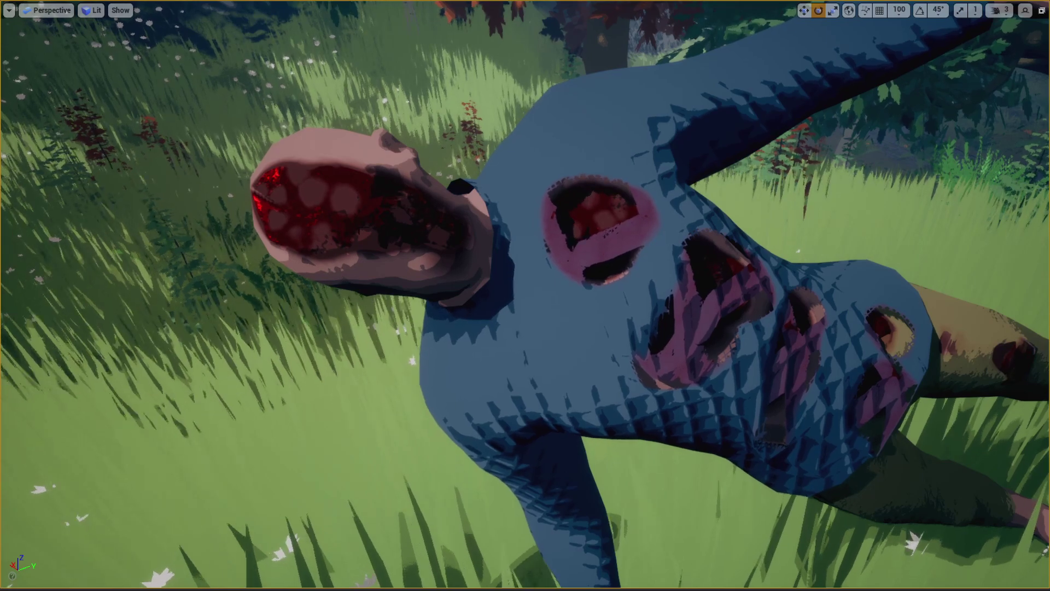
{"action": "key", "text": "d"}
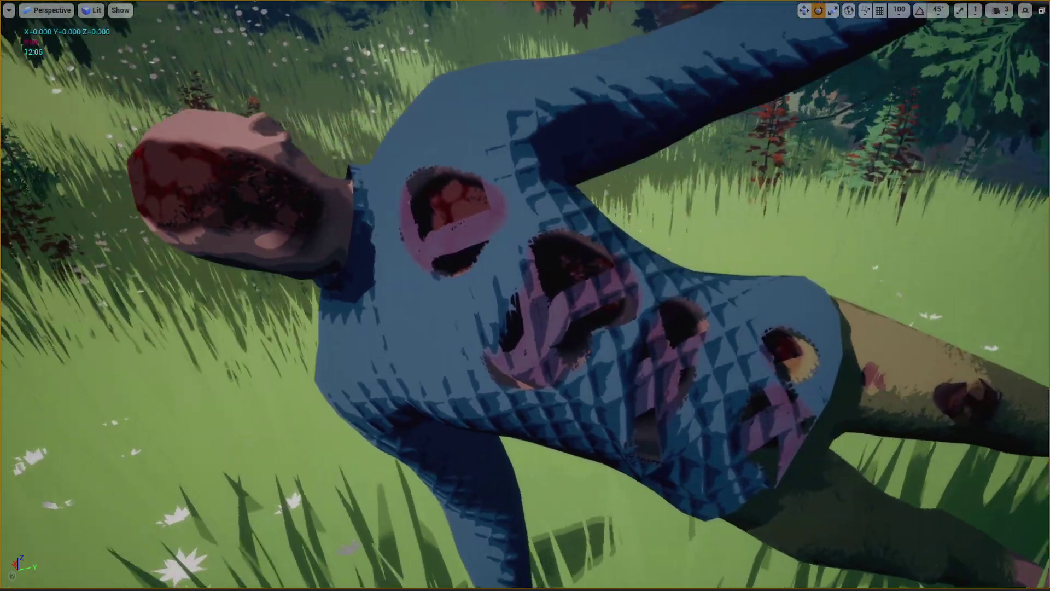
{"action": "key", "text": "a"}
{"action": "key", "text": "d"}
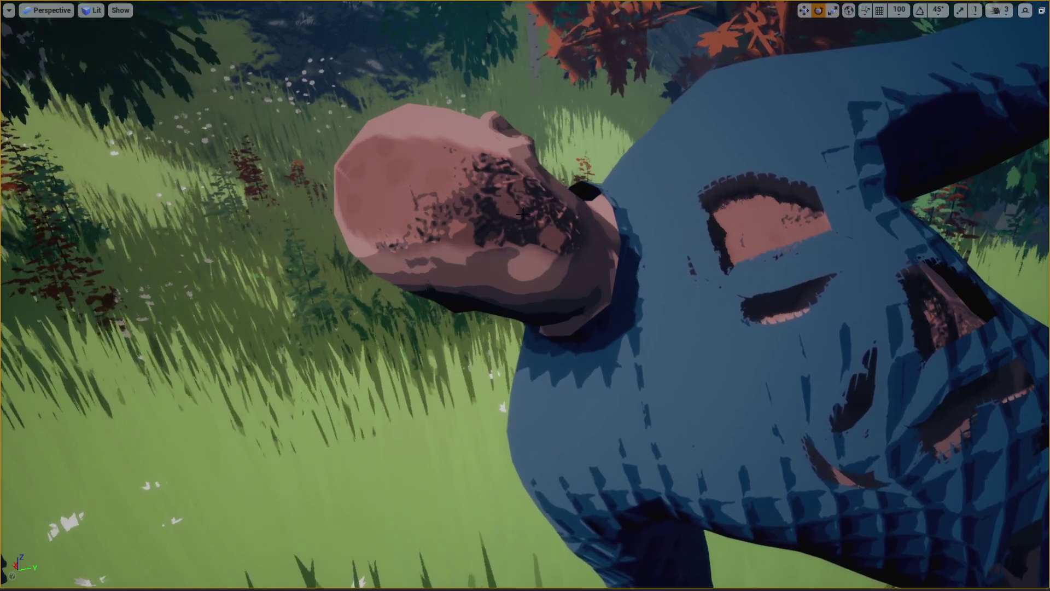
{"action": "right_click_drag", "start_coordinate": [583, 218], "coordinate": [405, 186]}
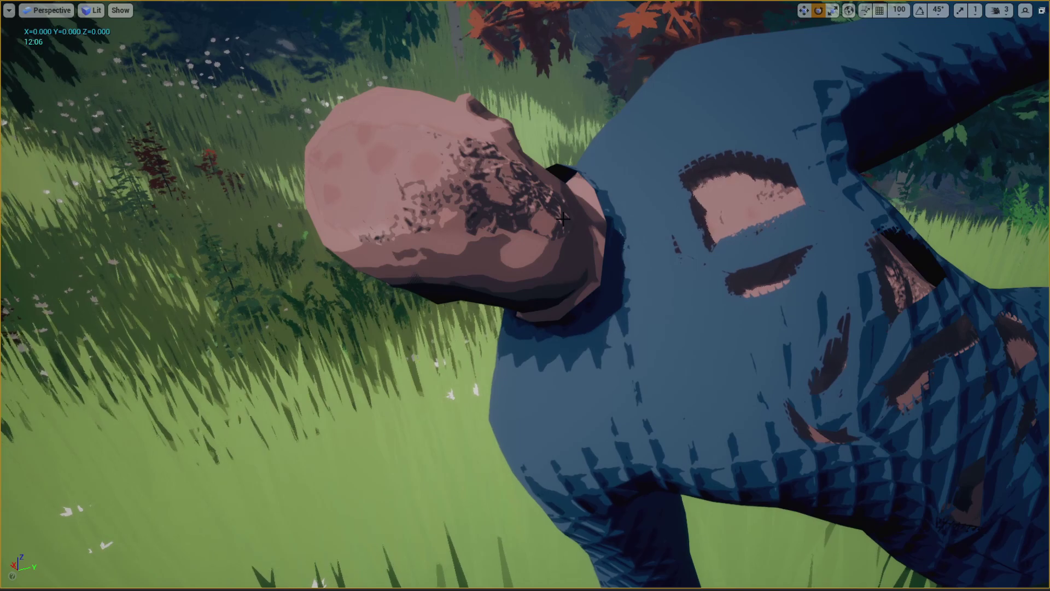
Examine the torn holes across the horizontal mannequin's shirt and trousers
{"action": "key", "text": "s"}
{"action": "right_click_drag", "start_coordinate": [668, 266], "coordinate": [831, 350]}
{"action": "key", "text": "w"}
{"action": "right_click_drag", "start_coordinate": [405, 186], "coordinate": [438, 192]}
{"action": "key", "text": "s"}
{"action": "key", "text": "e"}
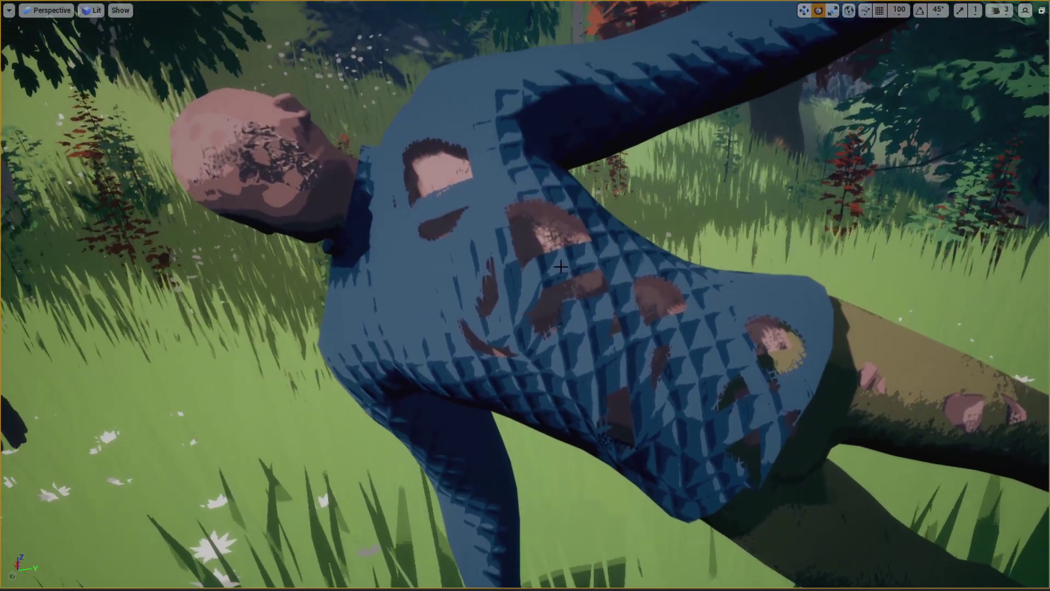
{"action": "key", "text": "w"}
{"action": "right_click_drag", "start_coordinate": [658, 262], "coordinate": [640, 245]}
{"action": "scroll", "coordinate": [561, 248], "scroll_direction": "down", "scroll_amount": 8}
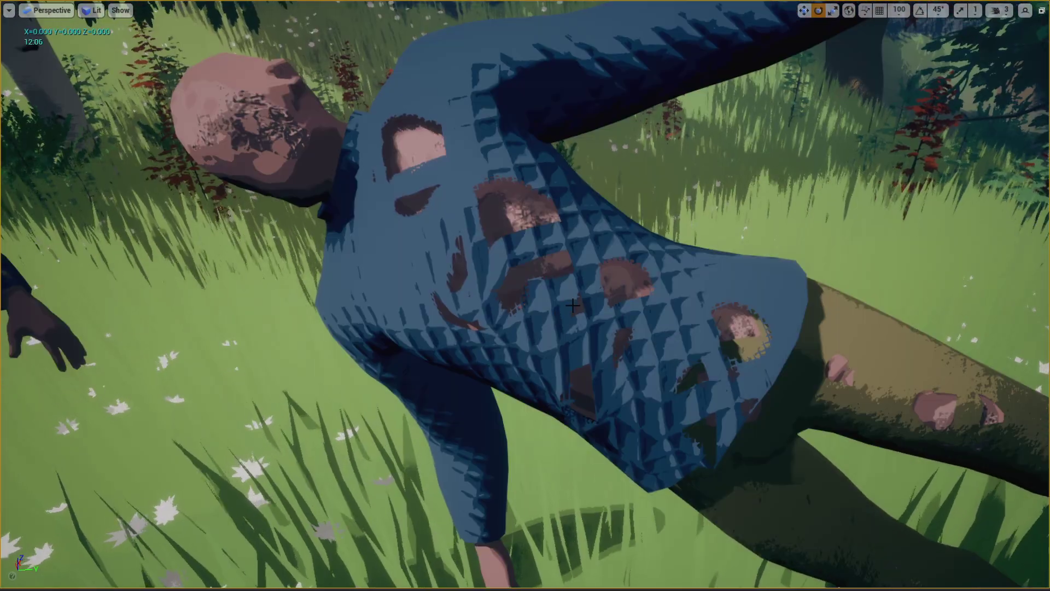
Examine the frayed edges of the shirt holes up close around the horizontal mannequin's chest and waist
{"action": "key", "text": "s"}
{"action": "right_click_drag", "start_coordinate": [573, 305], "coordinate": [747, 323]}
{"action": "key", "text": "w"}
{"action": "key", "text": "s"}
{"action": "key", "text": "w"}
{"action": "key", "text": "w"}
{"action": "key", "text": "s"}
{"action": "key", "text": "a"}
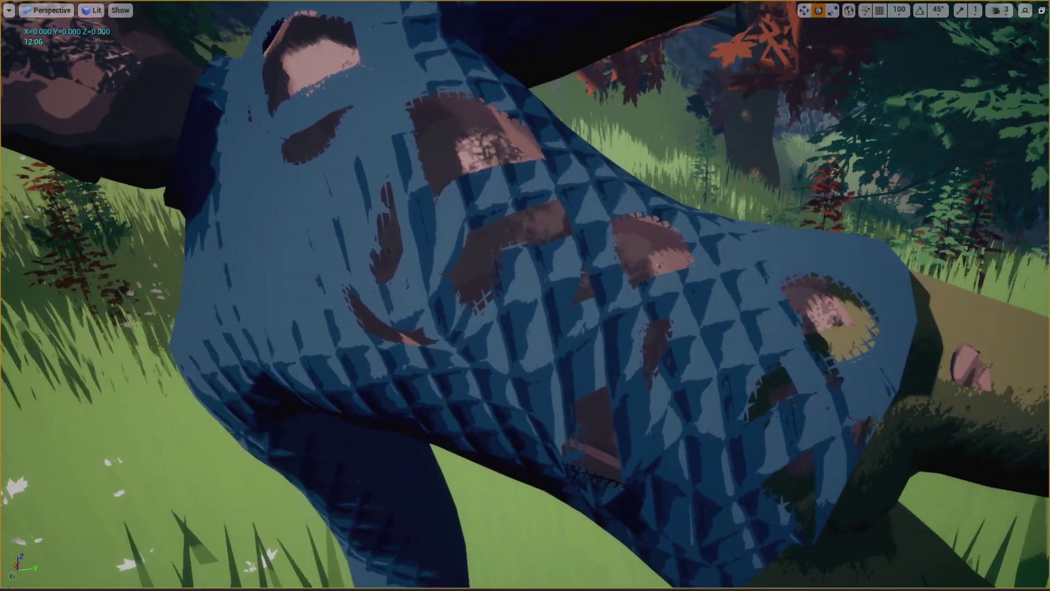
{"action": "key", "text": "s"}
{"action": "right_click_drag", "start_coordinate": [506, 236], "coordinate": [471, 203]}
{"action": "key", "text": "w"}
{"action": "key", "text": "a"}
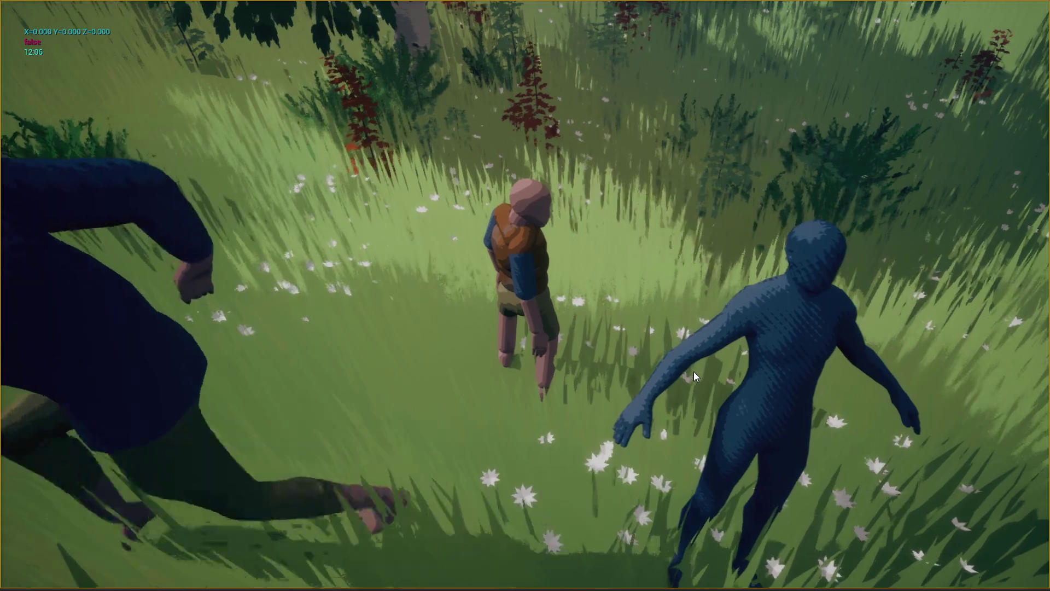
Eject from the player character and inspect the all-blue standing mannequin from several sides, comparing it with the clothed horizontal one
{"action": "key", "text": "F8"}
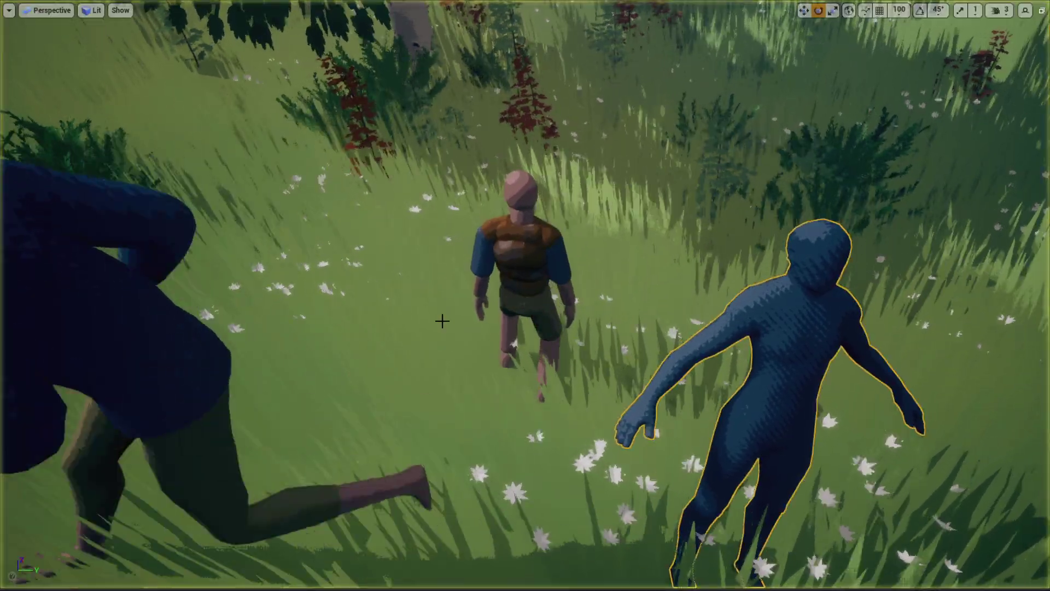
{"action": "right_click_drag", "start_coordinate": [441, 319], "coordinate": [537, 238]}
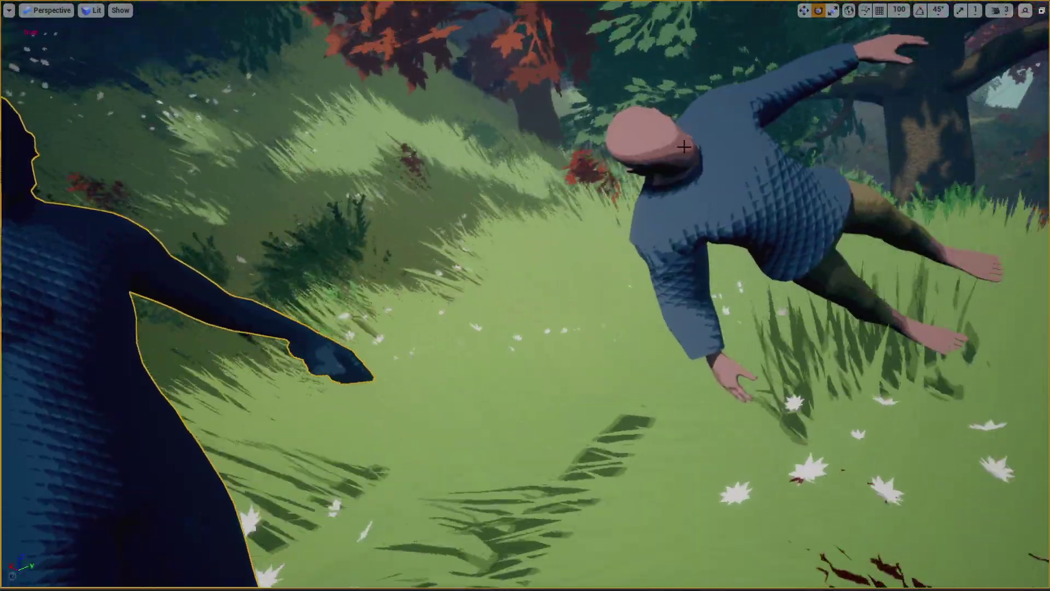
{"action": "right_click_drag", "start_coordinate": [683, 146], "coordinate": [366, 286]}
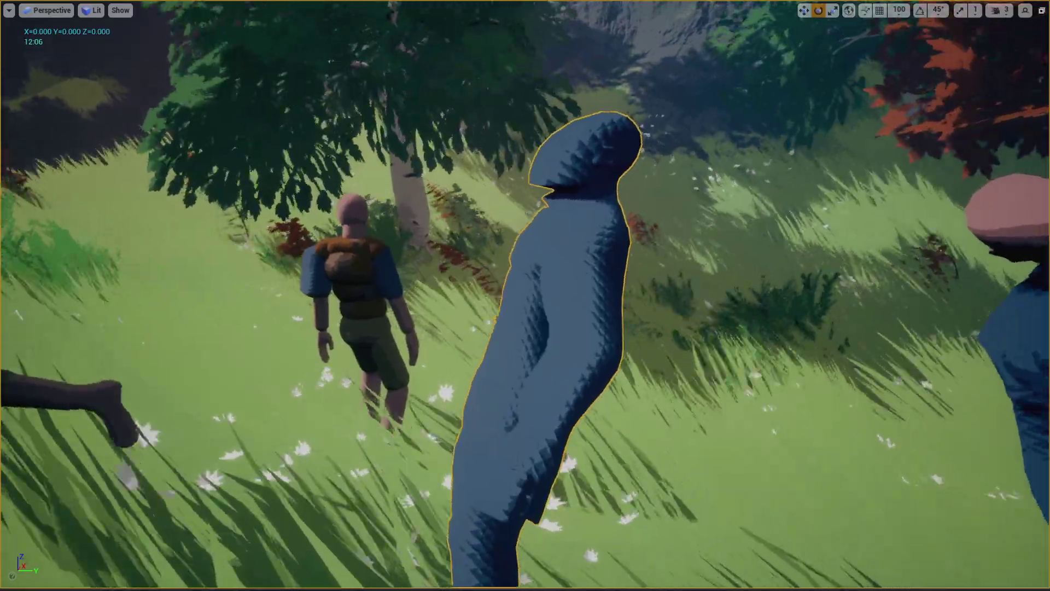
{"action": "right_click_drag", "start_coordinate": [799, 226], "coordinate": [817, 223]}
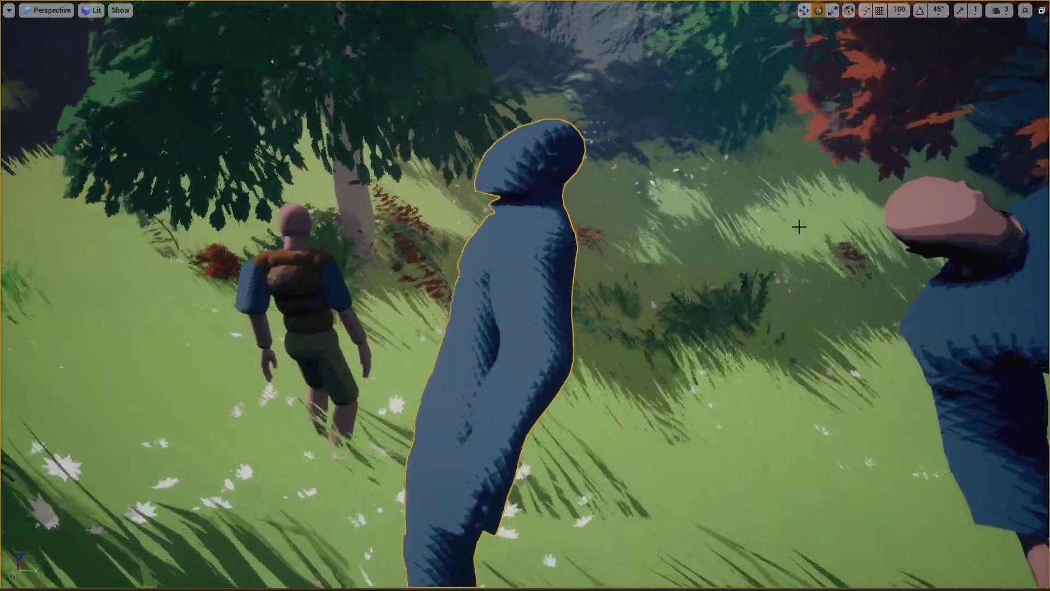
{"action": "key", "text": "s"}
{"action": "right_click_drag", "start_coordinate": [950, 228], "coordinate": [965, 249]}
{"action": "key", "text": "s"}
{"action": "key", "text": "w"}
{"action": "key", "text": "s"}
{"action": "key", "text": "s"}
{"action": "left_click_drag", "start_coordinate": [537, 508], "coordinate": [543, 481]}
{"action": "right_click_drag", "start_coordinate": [648, 356], "coordinate": [645, 354]}
{"action": "key", "text": "w"}
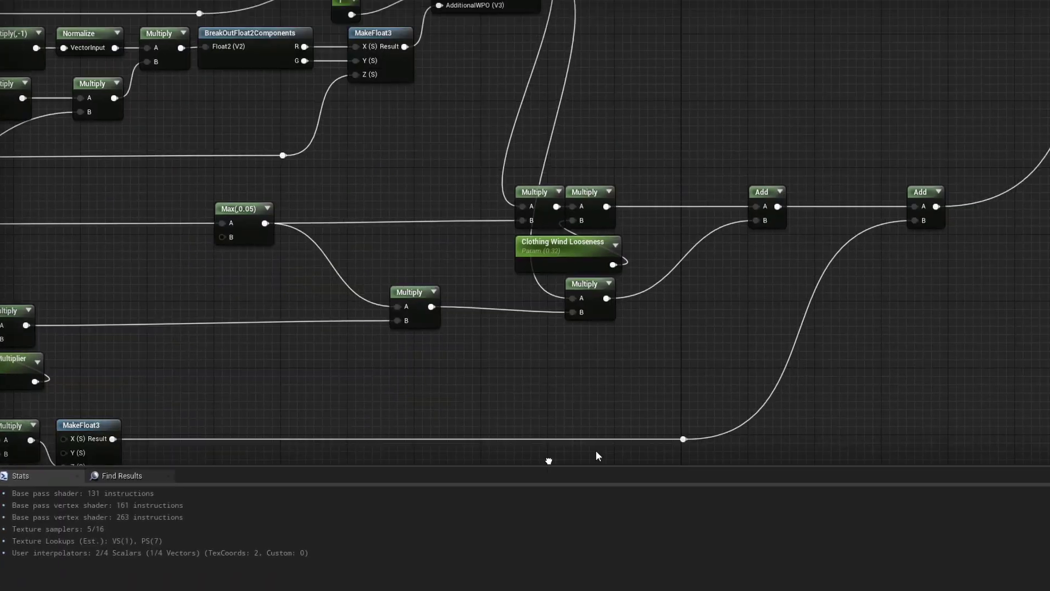
Add a Vertex Color node to the material graph beside the World Position Offset connection
{"action": "right_click_drag", "start_coordinate": [1028, 49], "coordinate": [709, 298]}
{"action": "right_click_drag", "start_coordinate": [821, 151], "coordinate": [704, 307]}
{"action": "right_click_drag", "start_coordinate": [650, 211], "coordinate": [636, 257]}
{"action": "scroll", "coordinate": [747, 316], "scroll_direction": "up", "scroll_amount": 3}
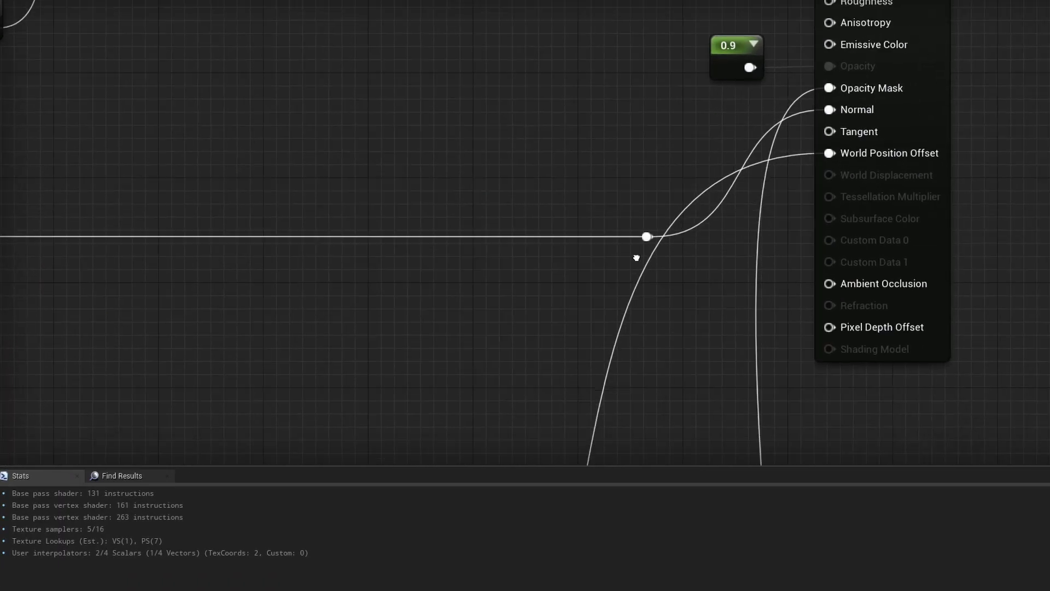
{"action": "right_click", "coordinate": [539, 290]}
{"action": "type", "text": "verte"}
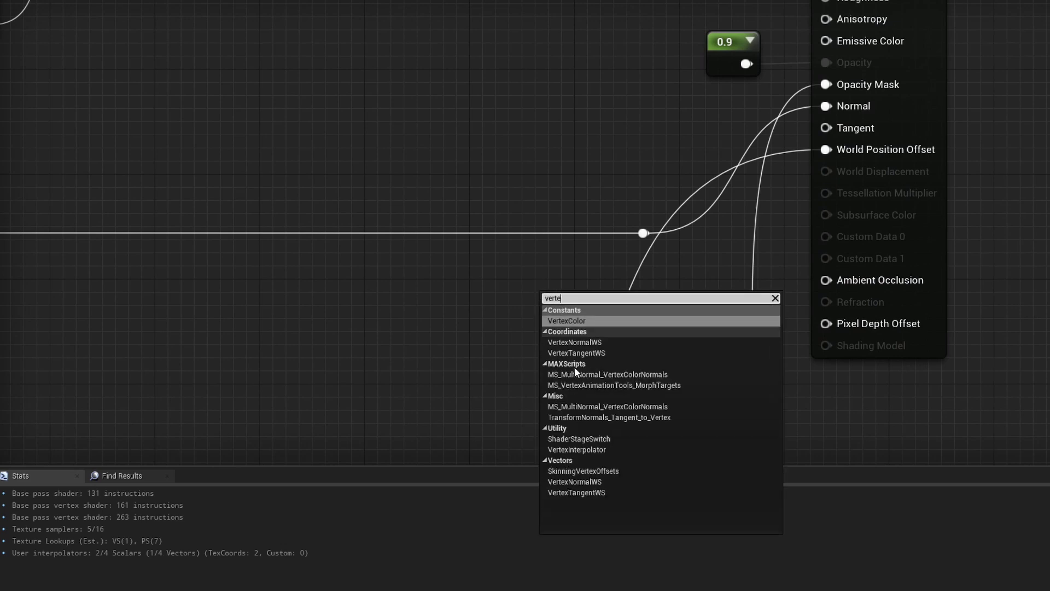
{"action": "left_click", "coordinate": [566, 321]}
Multiply the Vertex Color alpha with the existing World Position Offset signal and connect the product to World Position Offset
{"action": "left_click_drag", "start_coordinate": [602, 404], "coordinate": [555, 268]}
{"action": "type", "text": "multi"}
{"action": "key", "text": "Return"}
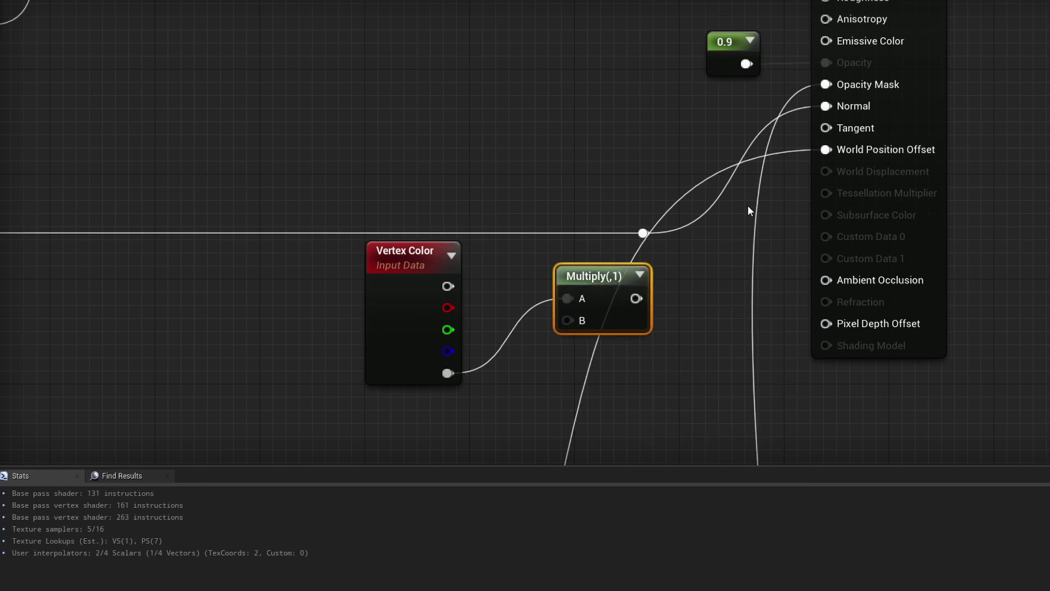
{"action": "left_click_drag", "start_coordinate": [812, 149], "coordinate": [627, 264], "text": "ctrl"}
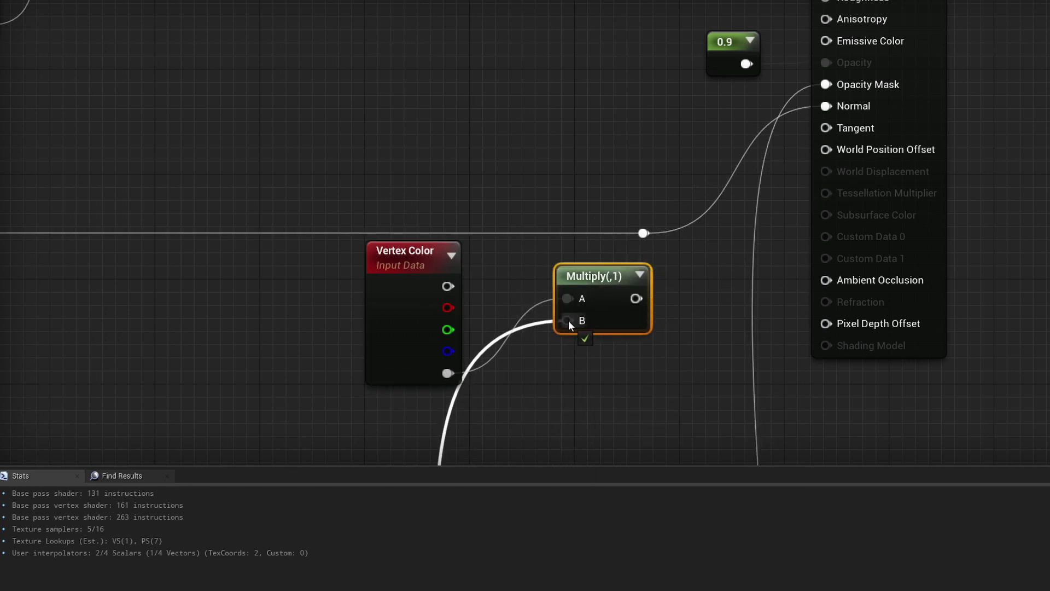
{"action": "left_click_drag", "start_coordinate": [839, 158], "coordinate": [840, 157]}
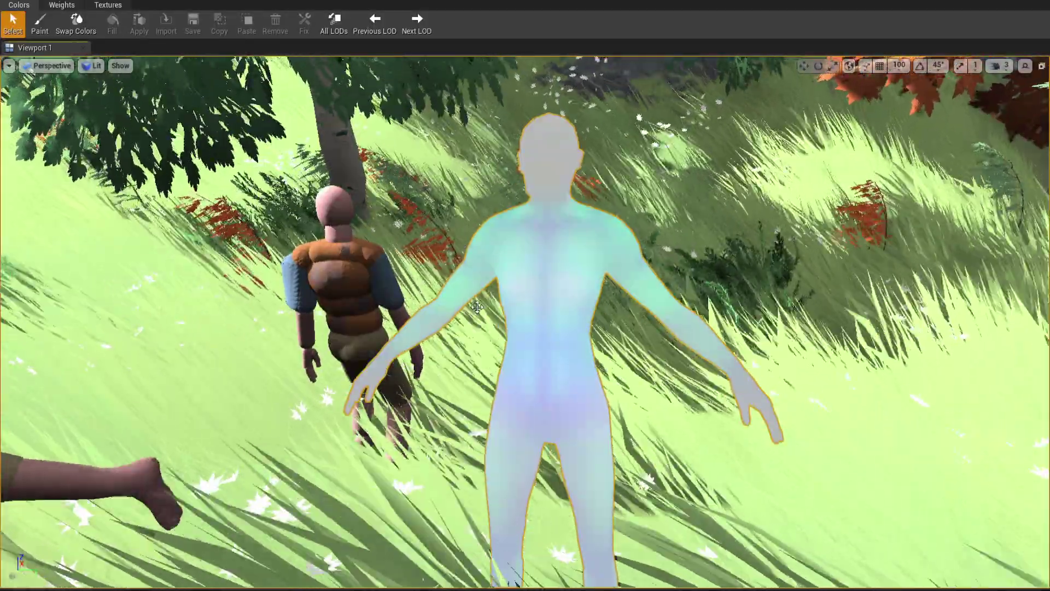
Activate vertex colour painting on the standing mannequin and paint its neck, shoulders and upper torso black
{"action": "key", "text": "w"}
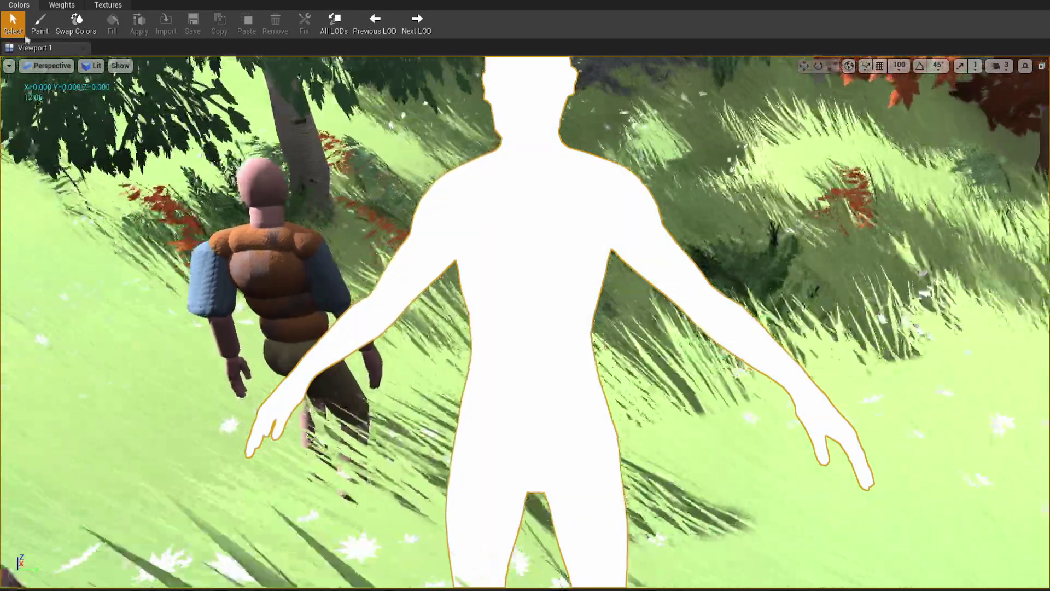
{"action": "left_click", "coordinate": [39, 24]}
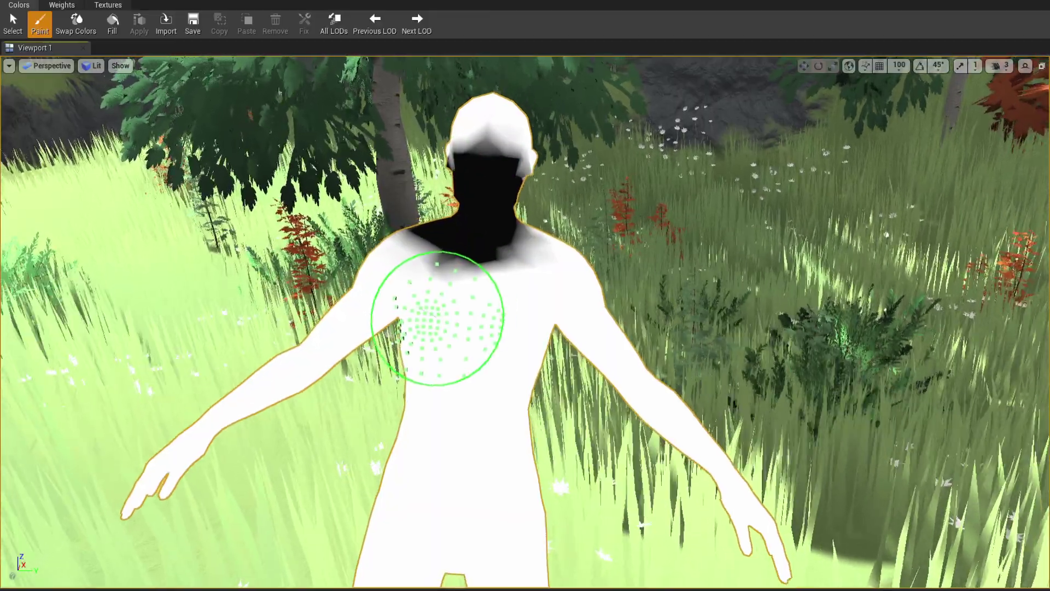
{"action": "right_click_drag", "start_coordinate": [438, 319], "coordinate": [440, 286]}
{"action": "right_click_drag", "start_coordinate": [467, 237], "coordinate": [505, 242]}
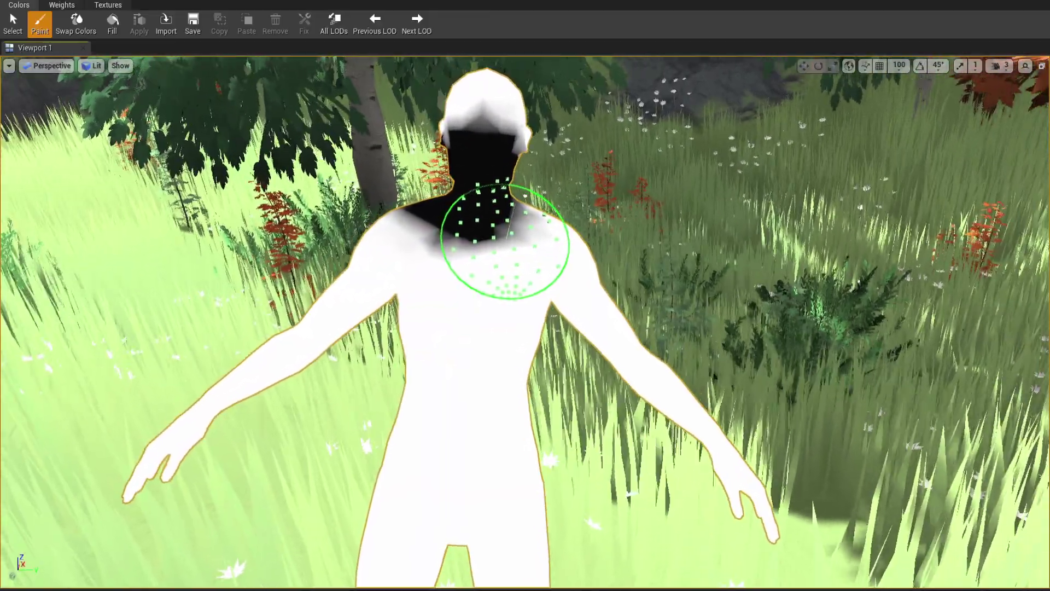
{"action": "scroll", "coordinate": [506, 249], "scroll_direction": "up", "scroll_amount": 3}
{"action": "left_click_drag", "start_coordinate": [466, 236], "coordinate": [500, 254]}
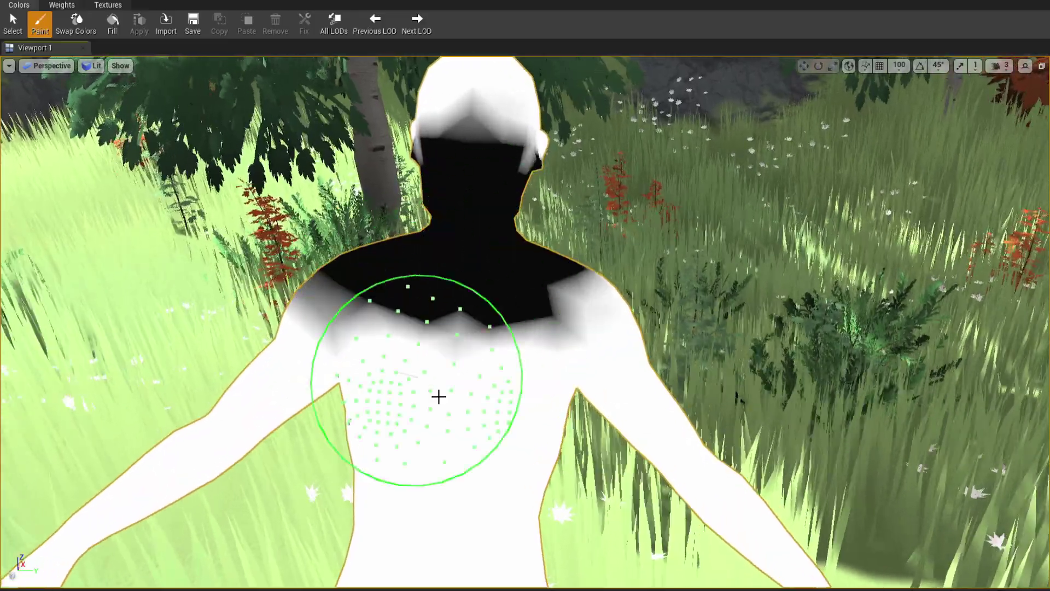
Paint one wrist, the hips and the upper thighs of the mannequin black
{"action": "right_click_drag", "start_coordinate": [445, 399], "coordinate": [445, 430]}
{"action": "mouse_move", "coordinate": [527, 356]}
{"action": "left_mouse_down"}
{"action": "mouse_move", "coordinate": [441, 366]}
{"action": "mouse_move", "coordinate": [600, 298]}
{"action": "mouse_move", "coordinate": [386, 334]}
{"action": "left_mouse_up"}
{"action": "right_click_drag", "start_coordinate": [387, 335], "coordinate": [398, 330]}
{"action": "mouse_move", "coordinate": [398, 330]}
{"action": "left_mouse_down"}
{"action": "mouse_move", "coordinate": [506, 306]}
{"action": "mouse_move", "coordinate": [370, 325]}
{"action": "left_mouse_up"}
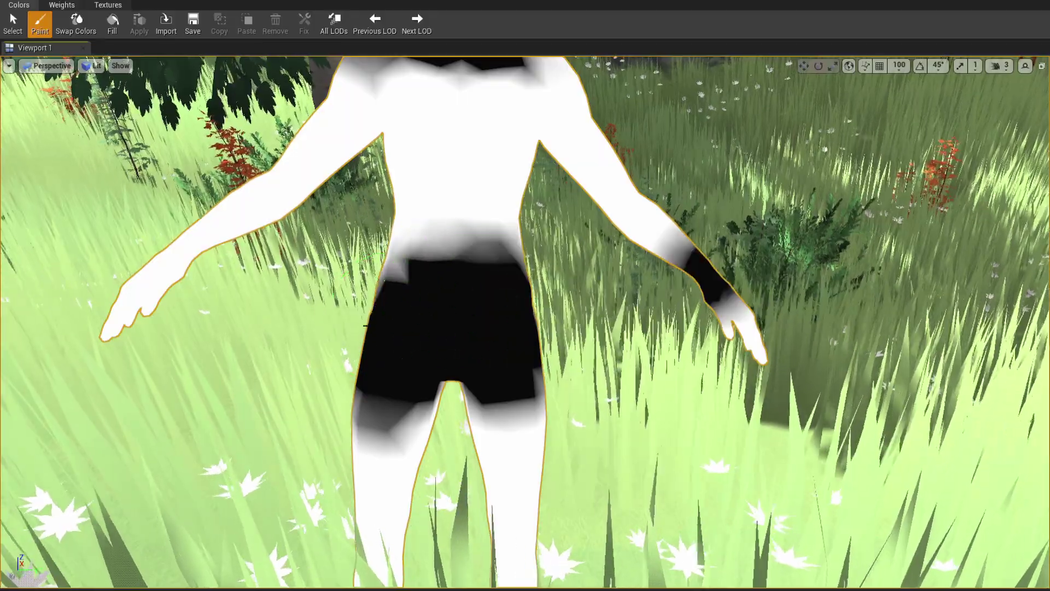
Extend the black vertex paint around the side of the hips and down the mannequin's leg
{"action": "right_click_drag", "start_coordinate": [365, 326], "coordinate": [402, 322]}
{"action": "right_click_drag", "start_coordinate": [246, 328], "coordinate": [268, 328]}
{"action": "mouse_move", "coordinate": [379, 321]}
{"action": "right_mouse_down"}
{"action": "mouse_move", "coordinate": [436, 359]}
{"action": "mouse_move", "coordinate": [487, 352]}
{"action": "right_mouse_up"}
{"action": "left_click_drag", "start_coordinate": [487, 352], "coordinate": [397, 515]}
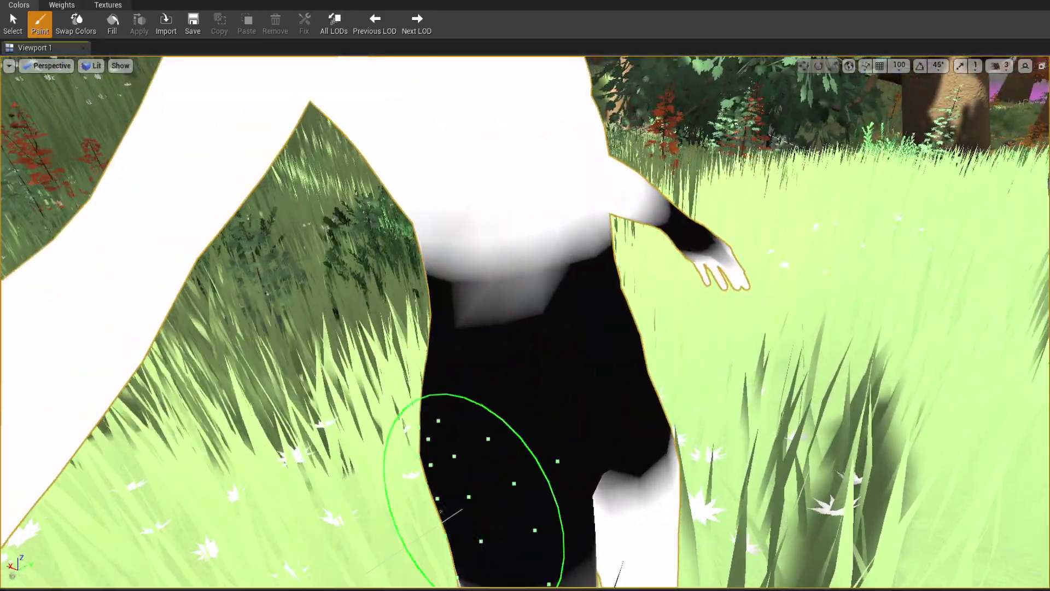
{"action": "mouse_move", "coordinate": [463, 509]}
{"action": "right_mouse_down"}
{"action": "mouse_move", "coordinate": [389, 481]}
{"action": "mouse_move", "coordinate": [422, 445]}
{"action": "right_mouse_up"}
{"action": "left_click_drag", "start_coordinate": [422, 445], "coordinate": [430, 274]}
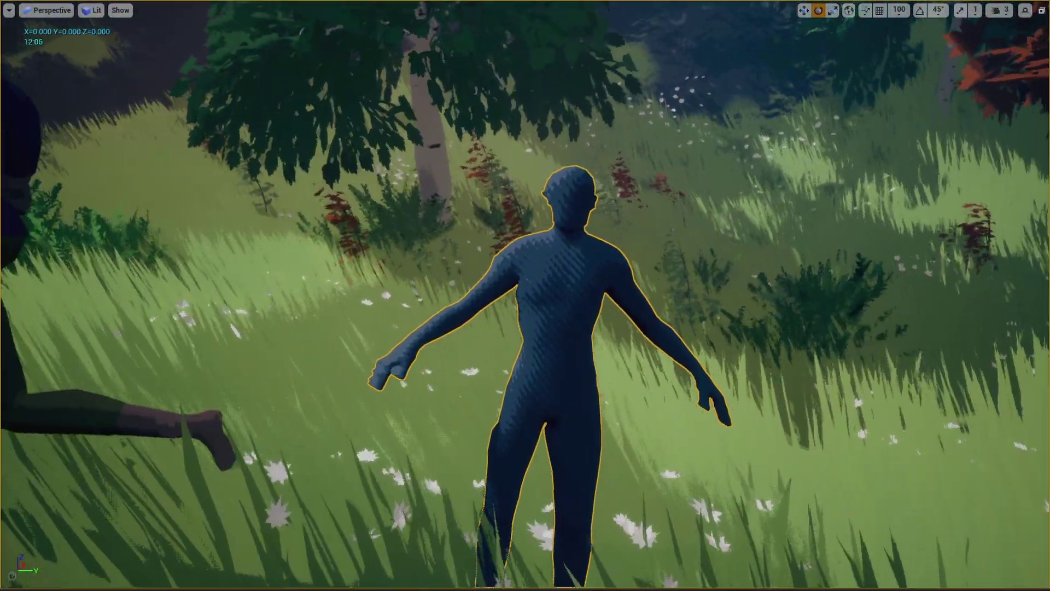
Inspect the loose shirt's hem and sleeve cuffs on the clothed standing mannequin
{"action": "right_click_drag", "start_coordinate": [838, 365], "coordinate": [856, 367]}
{"action": "left_click", "coordinate": [839, 365]}
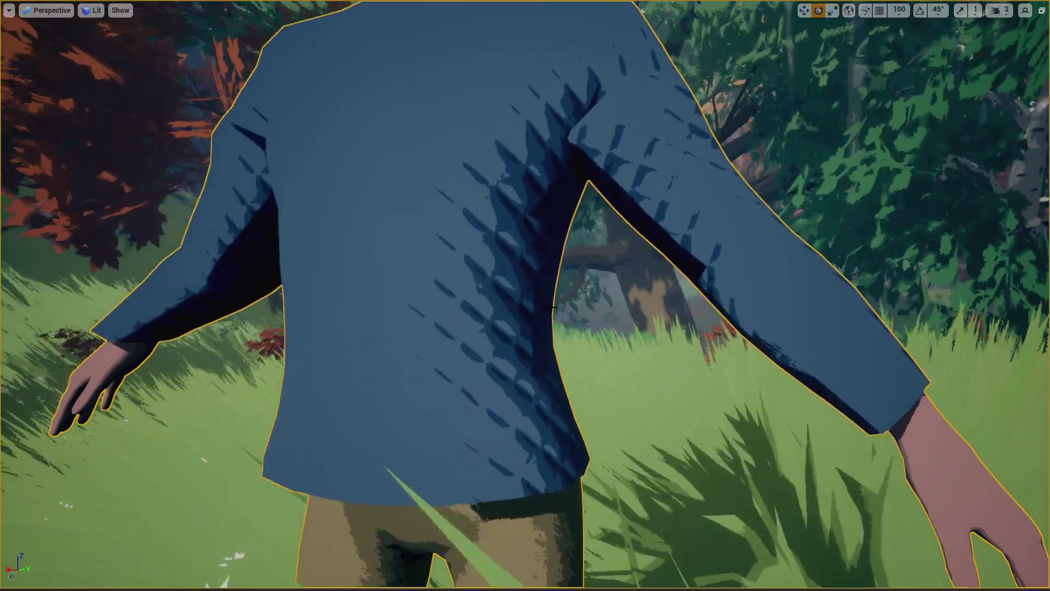
{"action": "left_click_drag", "start_coordinate": [565, 315], "coordinate": [607, 315], "text": "alt"}
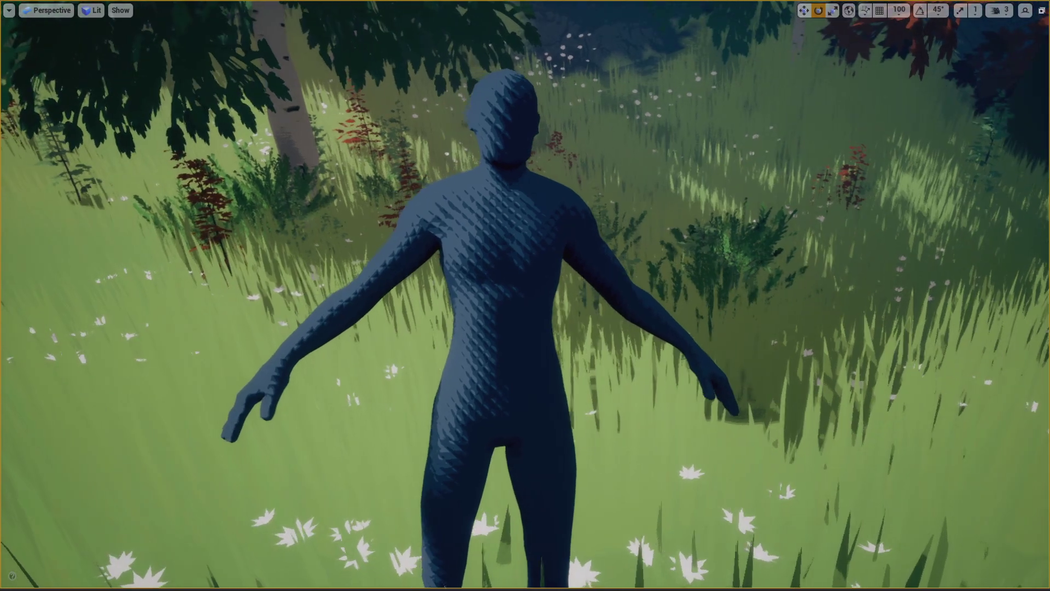
Select the standing mannequin and rotate it to tilt its body, checking how the offset surface hangs at different angles
{"action": "right_click_drag", "start_coordinate": [712, 339], "coordinate": [712, 338]}
{"action": "key", "text": "d"}
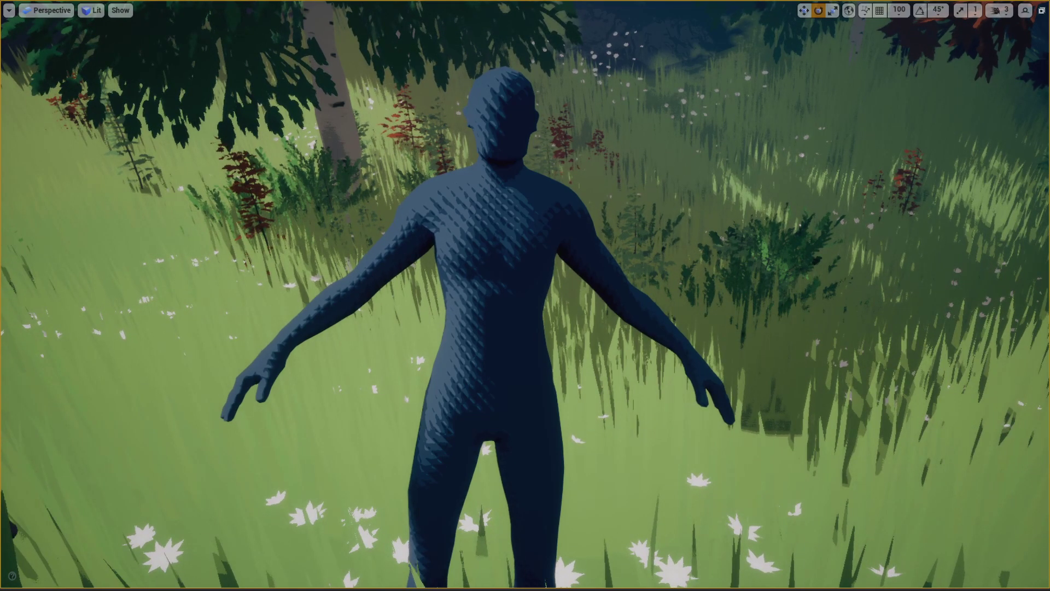
{"action": "left_click", "coordinate": [517, 328]}
{"action": "mouse_move", "coordinate": [516, 329]}
{"action": "right_mouse_down"}
{"action": "mouse_move", "coordinate": [602, 415]}
{"action": "mouse_move", "coordinate": [629, 421]}
{"action": "right_mouse_up"}
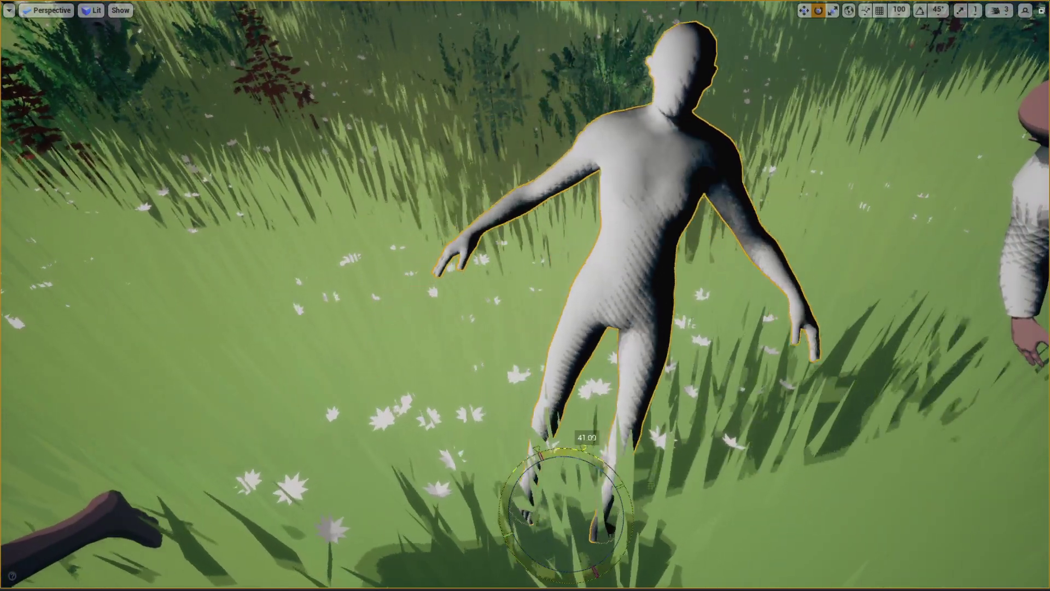
{"action": "left_click_drag", "start_coordinate": [629, 484], "coordinate": [627, 482]}
{"action": "right_click_drag", "start_coordinate": [626, 481], "coordinate": [528, 413]}
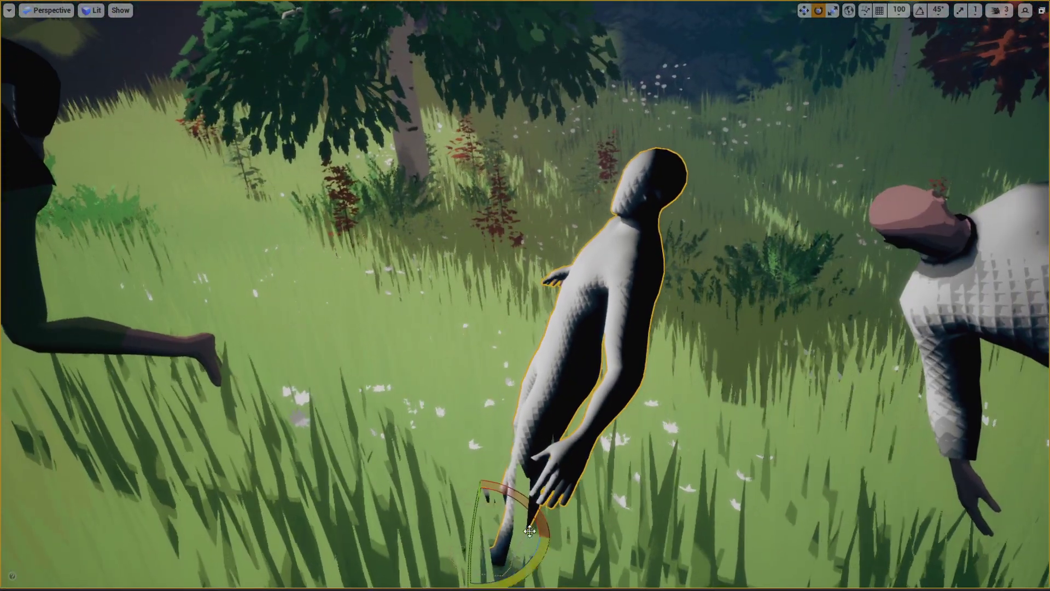
{"action": "left_click_drag", "start_coordinate": [510, 494], "coordinate": [524, 484]}
{"action": "right_click_drag", "start_coordinate": [524, 484], "coordinate": [478, 475]}
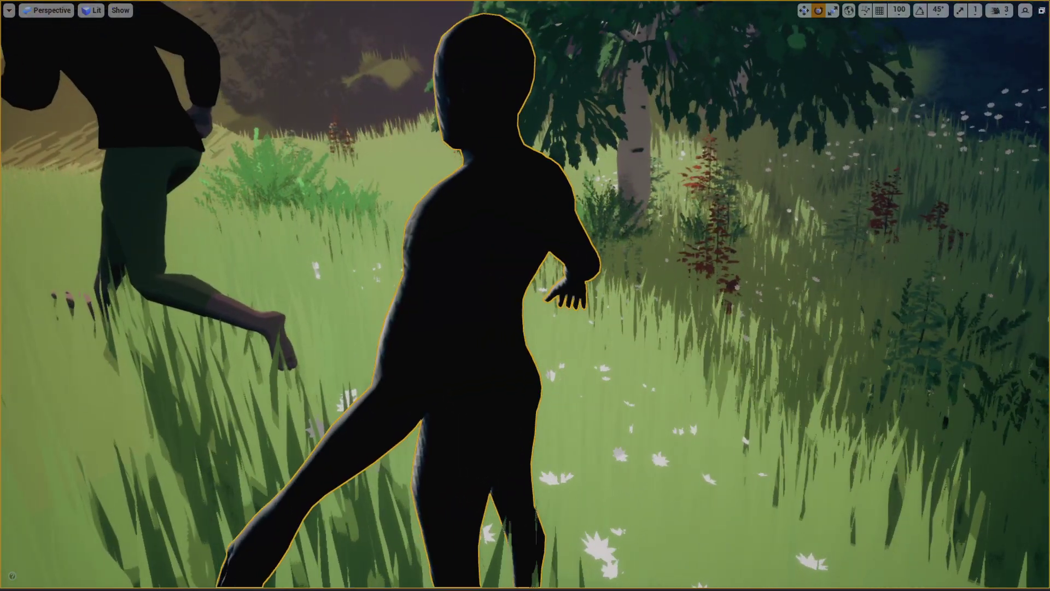
Turn the windblown mannequin around its vertical axis and check how its offset surface blows out from several sides
{"action": "left_click_drag", "start_coordinate": [769, 334], "coordinate": [768, 335], "text": "alt"}
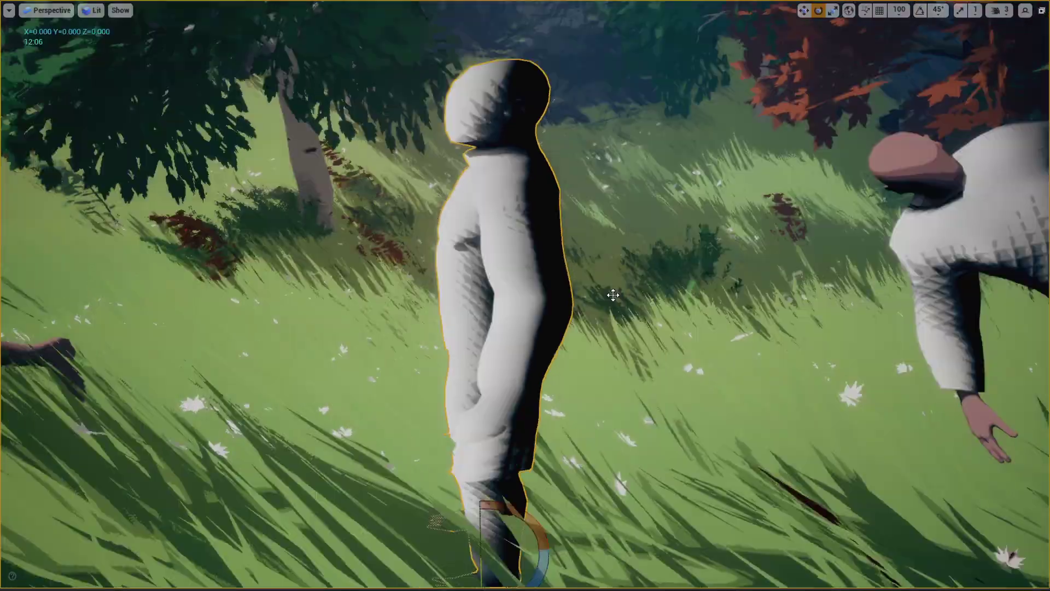
{"action": "right_click_drag", "start_coordinate": [614, 293], "coordinate": [614, 293]}
{"action": "right_click_drag", "start_coordinate": [530, 248], "coordinate": [530, 249]}
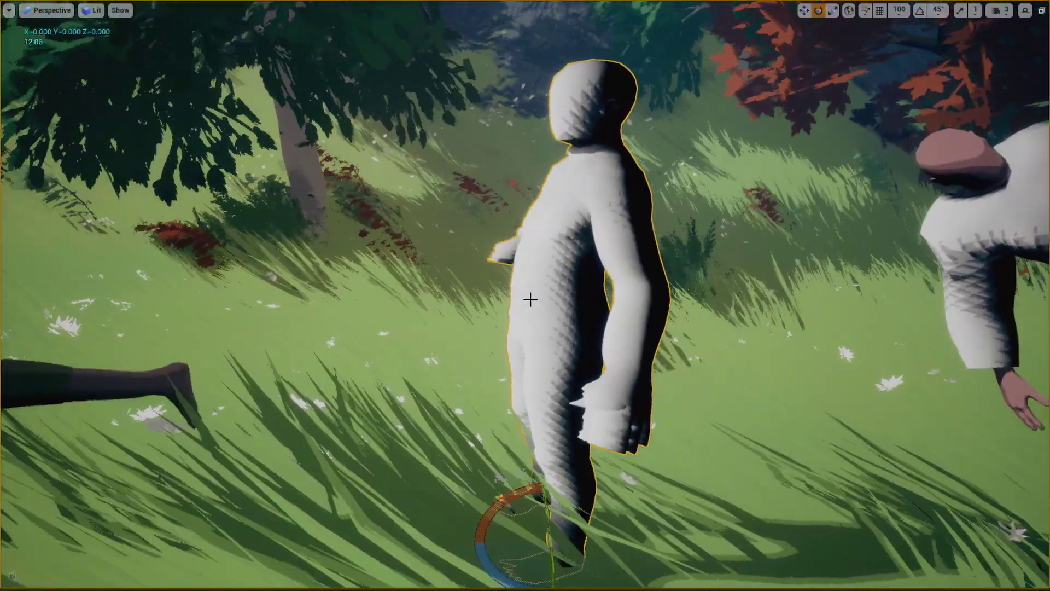
{"action": "right_click_drag", "start_coordinate": [529, 300], "coordinate": [530, 299]}
{"action": "left_click_drag", "start_coordinate": [530, 300], "coordinate": [530, 300], "text": "alt"}
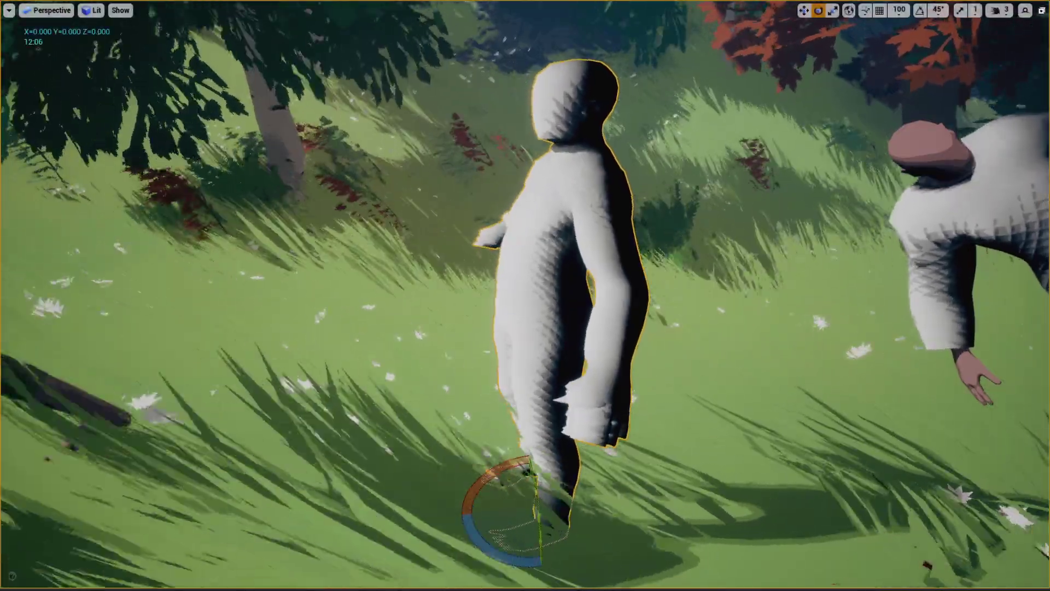
{"action": "left_click_drag", "start_coordinate": [608, 521], "coordinate": [608, 520], "text": "alt"}
{"action": "left_click_drag", "start_coordinate": [495, 506], "coordinate": [558, 512]}
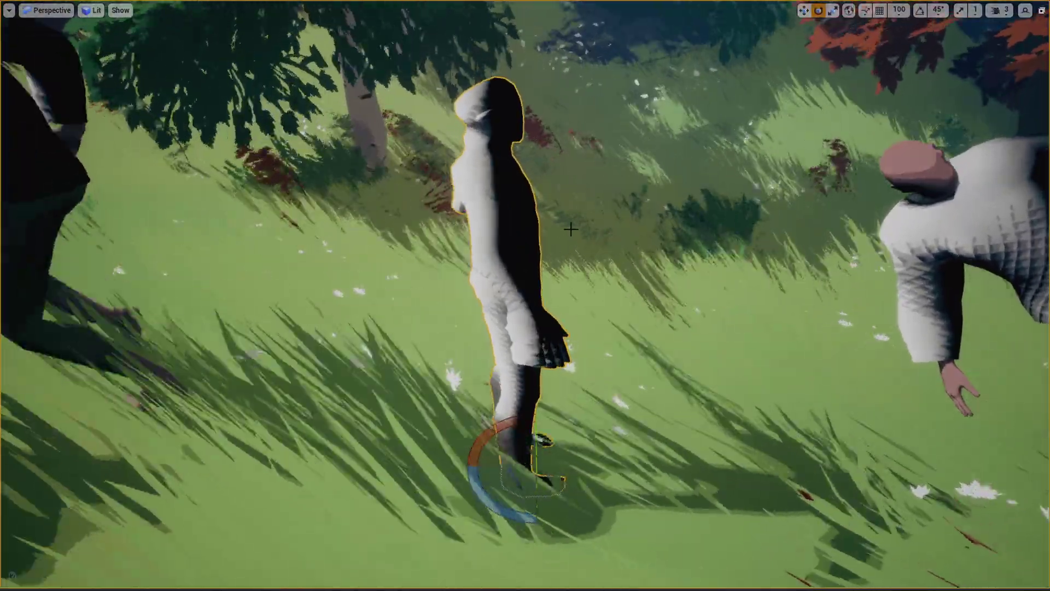
{"action": "right_click_drag", "start_coordinate": [625, 215], "coordinate": [625, 216]}
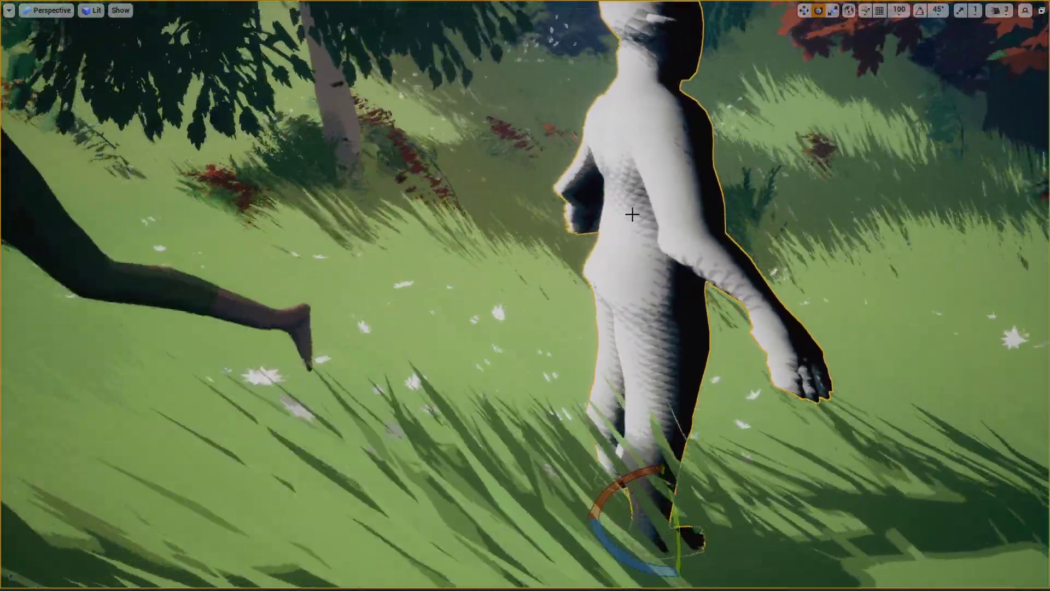
{"action": "left_click_drag", "start_coordinate": [633, 214], "coordinate": [633, 214], "text": "alt"}
{"action": "right_click_drag", "start_coordinate": [632, 213], "coordinate": [617, 251]}
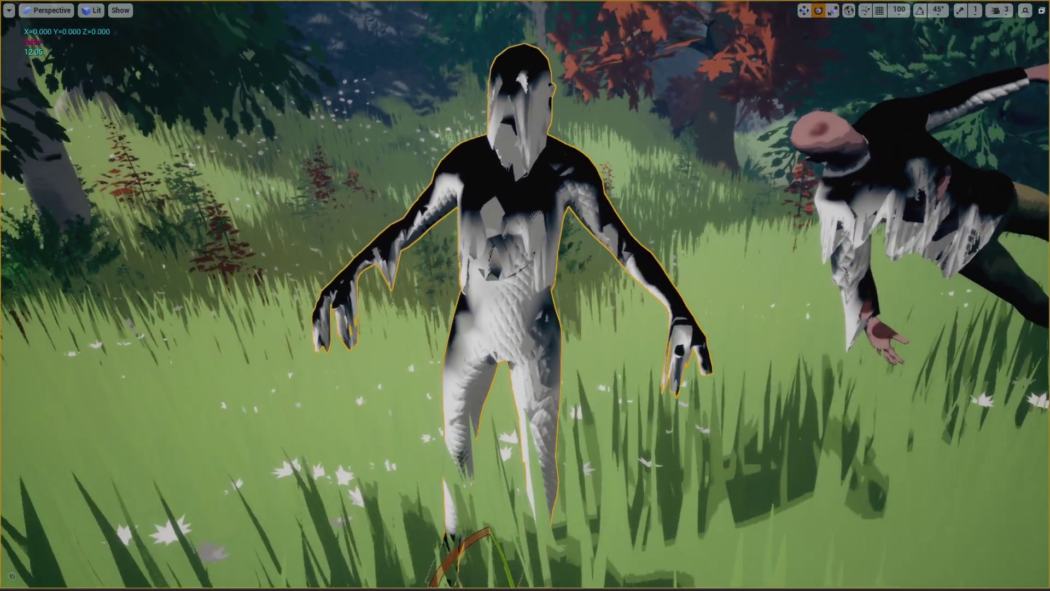
Tilt the torn mannequin about 36° and move it above the grass, clear of the neighbouring character
{"action": "left_click_drag", "start_coordinate": [504, 552], "coordinate": [569, 570]}
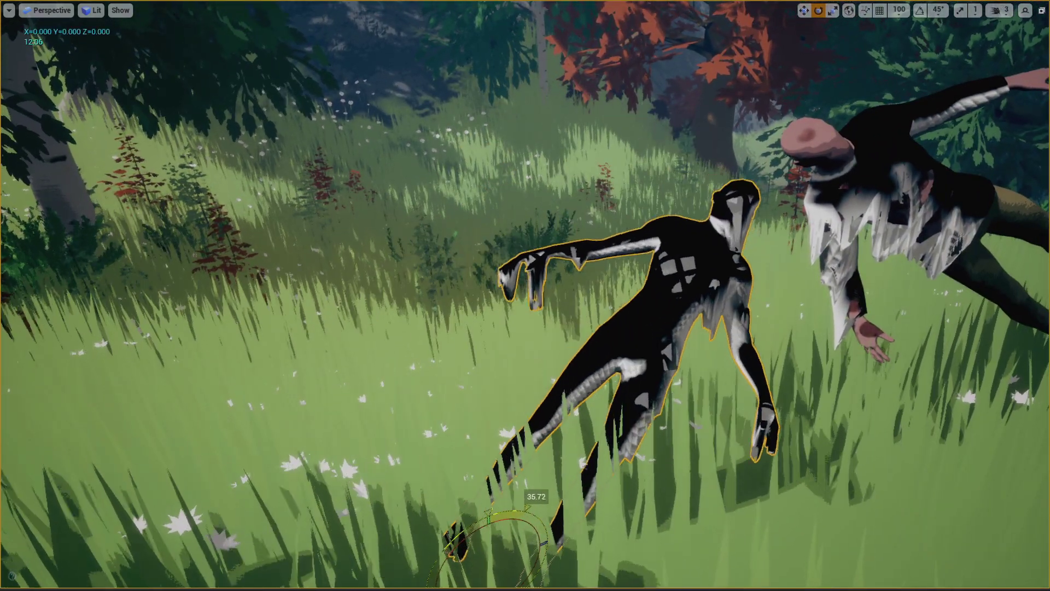
{"action": "key", "text": "w"}
{"action": "left_click_drag", "start_coordinate": [490, 536], "coordinate": [519, 319]}
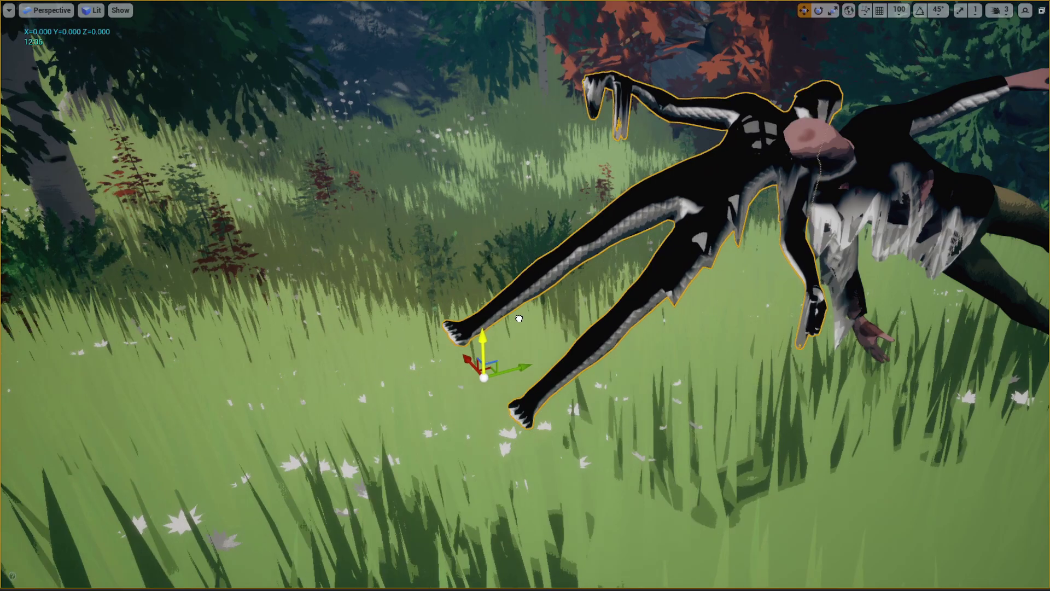
{"action": "left_click_drag", "start_coordinate": [520, 367], "coordinate": [270, 424]}
Examine the torn holes, frayed mesh edges and hanging strips on the tilted mannequin's head, arms, torso and legs
{"action": "key", "text": "w"}
{"action": "right_click_drag", "start_coordinate": [269, 424], "coordinate": [213, 427]}
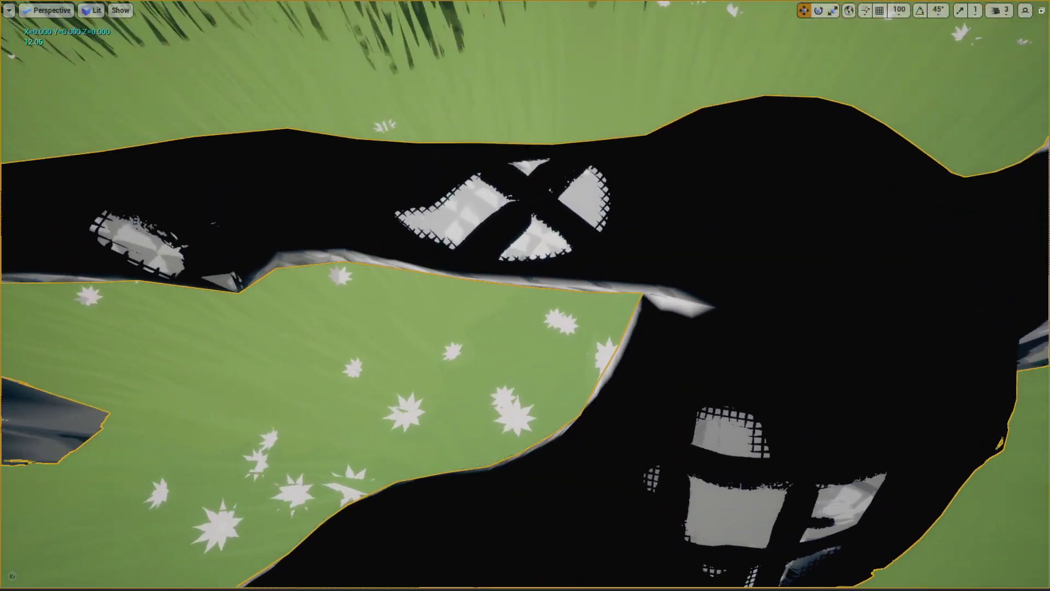
{"action": "right_click_drag", "start_coordinate": [525, 295], "coordinate": [519, 213]}
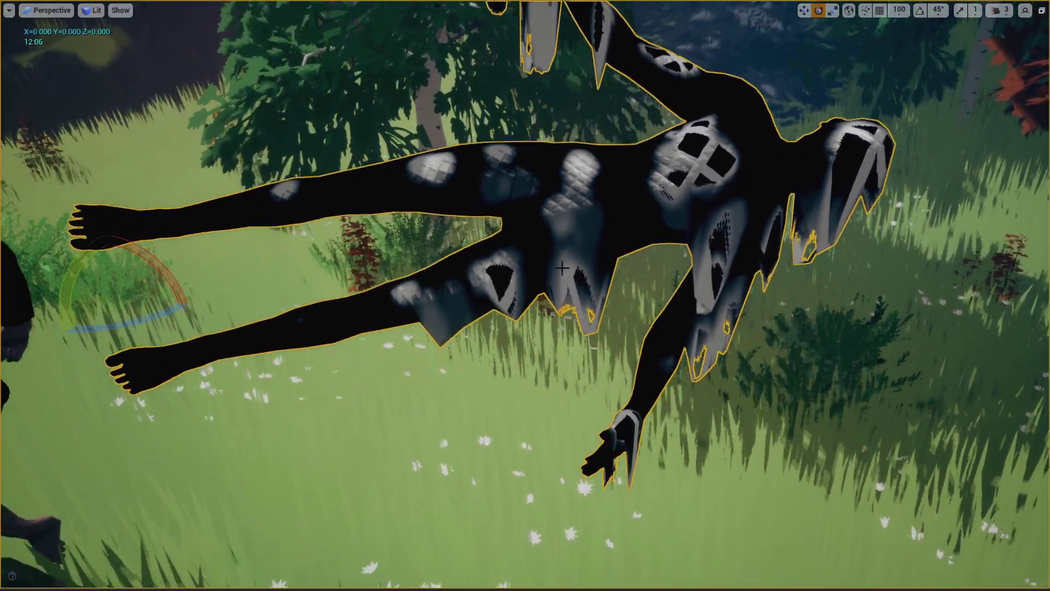
{"action": "right_click_drag", "start_coordinate": [563, 268], "coordinate": [501, 267]}
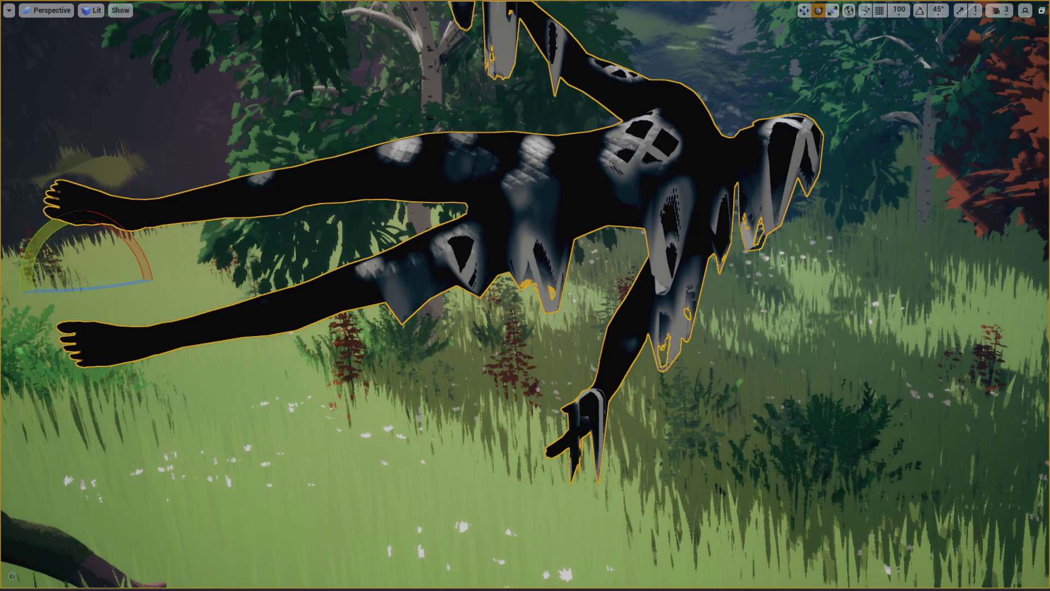
{"action": "right_click_drag", "start_coordinate": [525, 295], "coordinate": [547, 252]}
{"action": "key", "text": "w"}
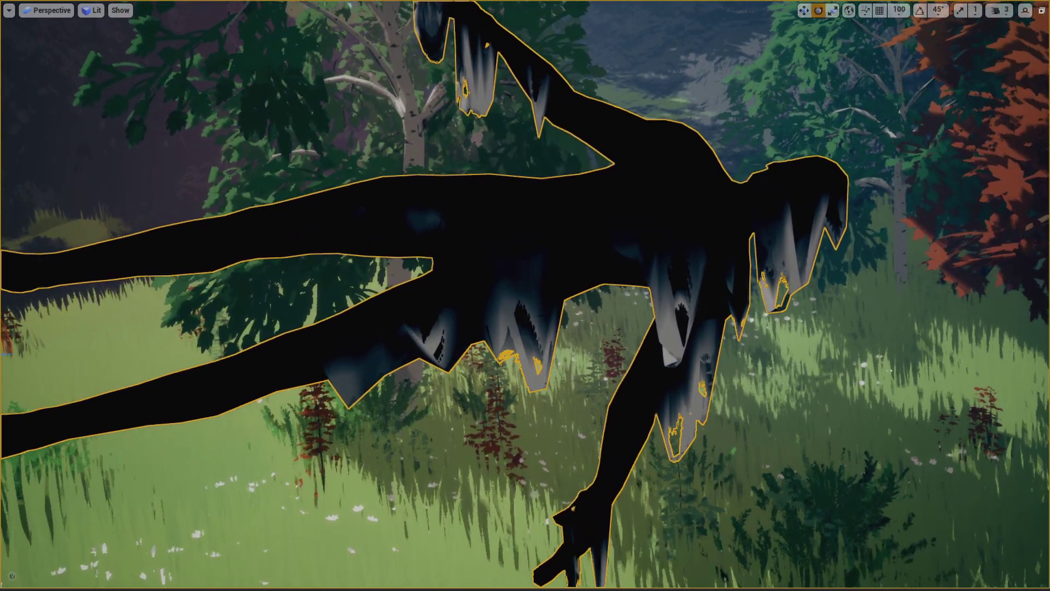